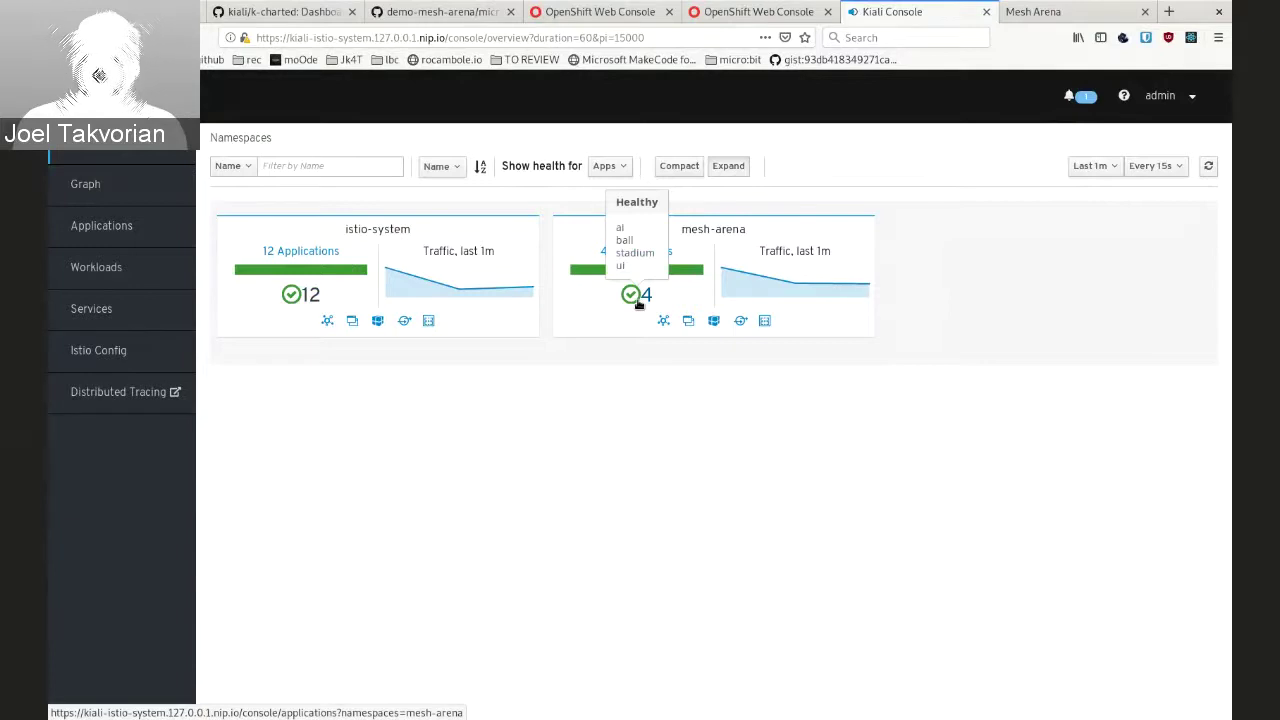
Check application health in the namespace overview, then open the details of the ai service in the mesh-arena namespace
mouse_move(292, 297)
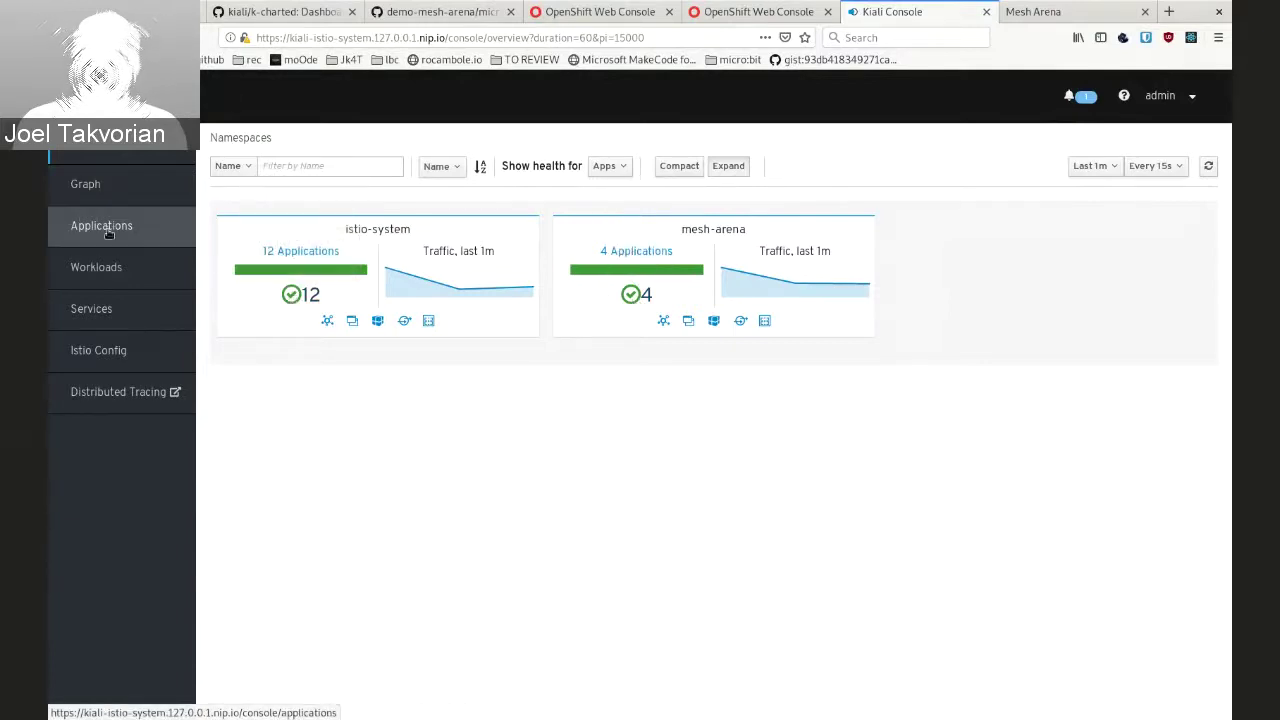
click(140, 273)
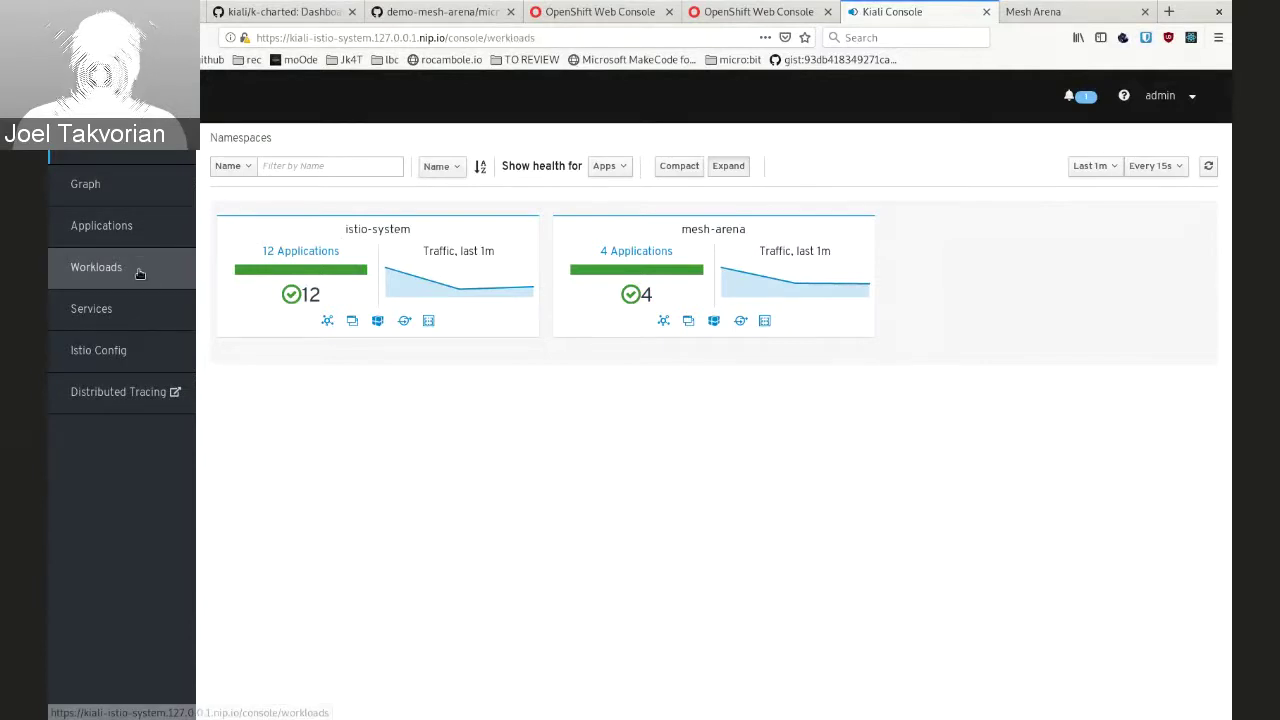
click(130, 315)
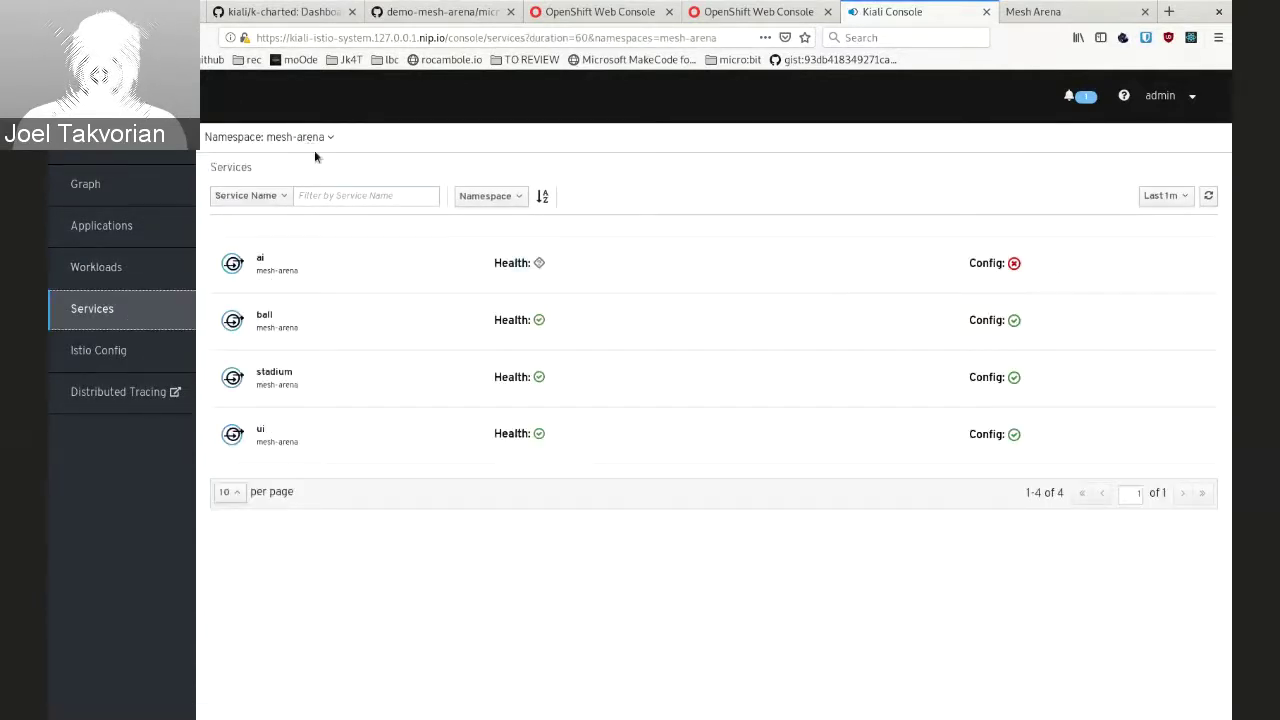
mouse_move(540, 265)
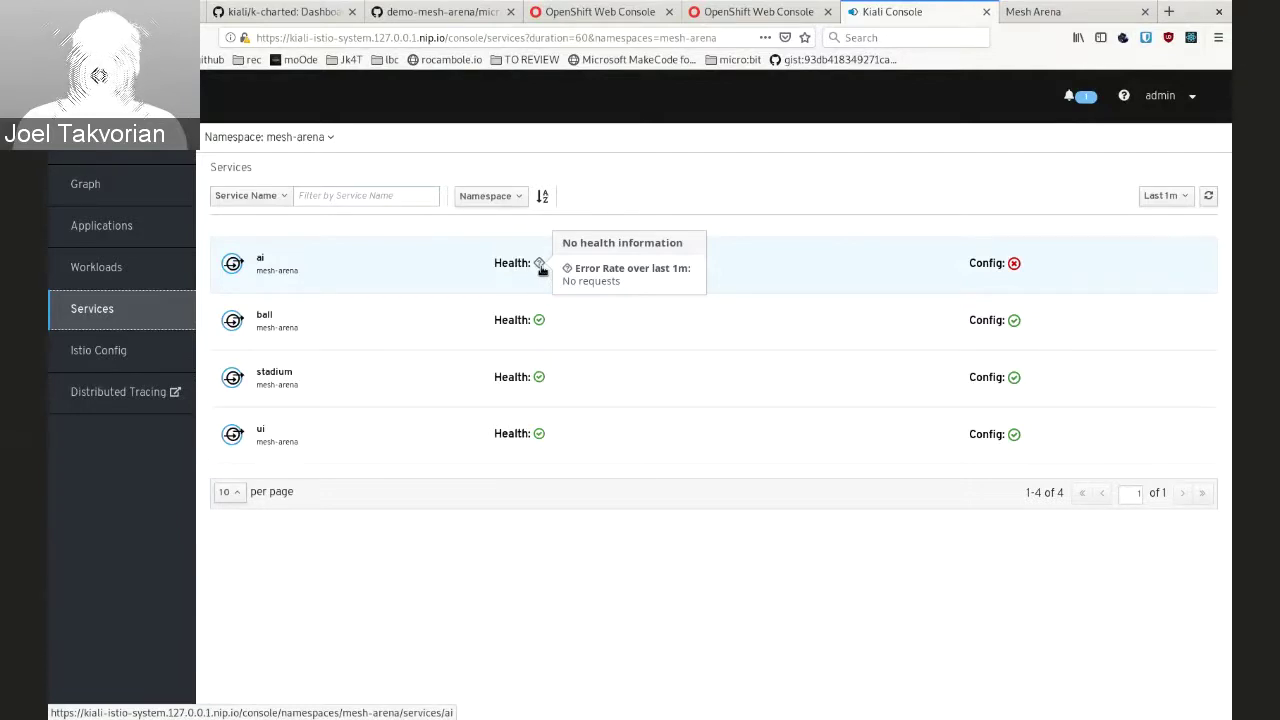
click(540, 266)
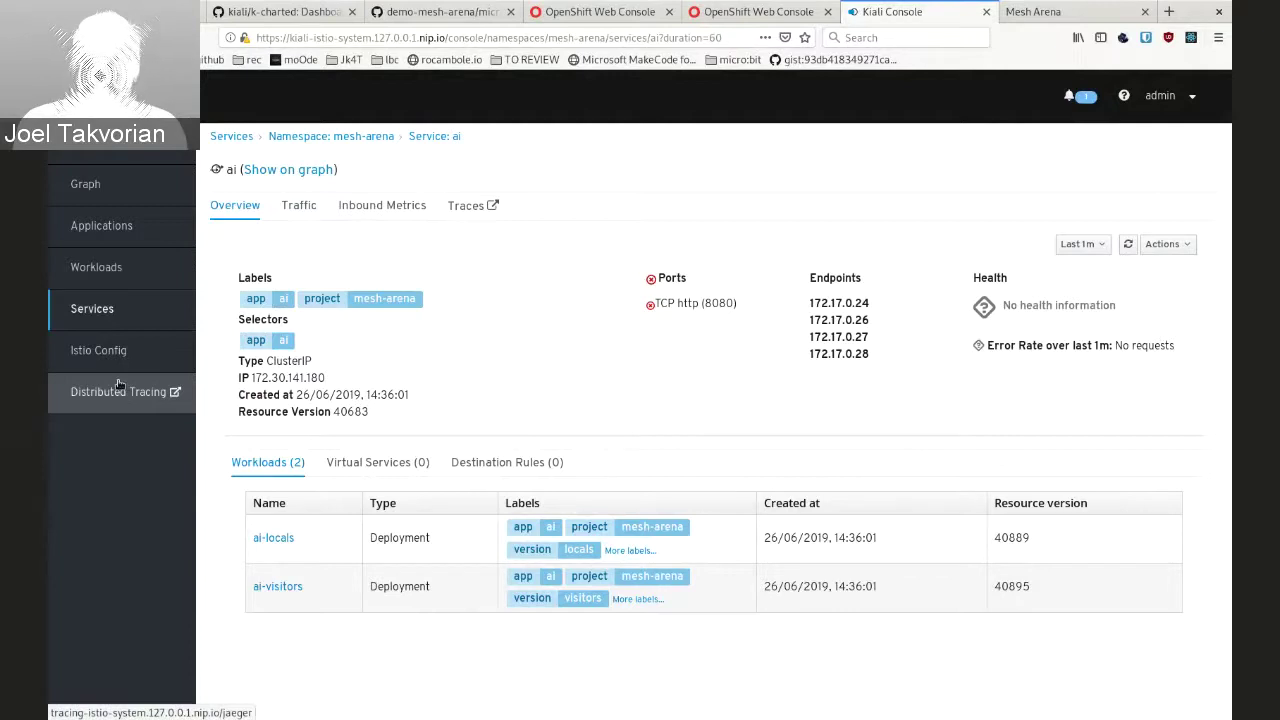
Examine the README of the kiali/k-charted GitHub repository, including its dashboard screenshot, Go and React usage, configuration and build sections
click(309, 13)
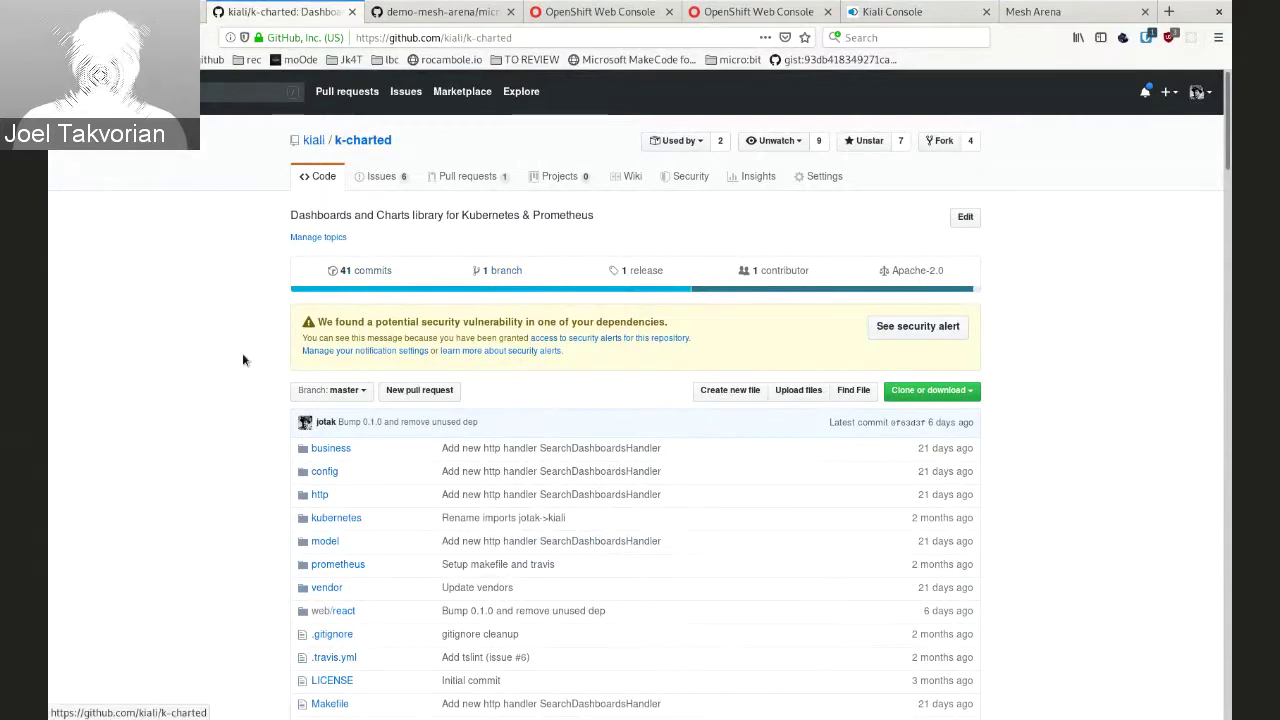
scroll(242, 360, down, 5)
scroll(243, 360, down, 5)
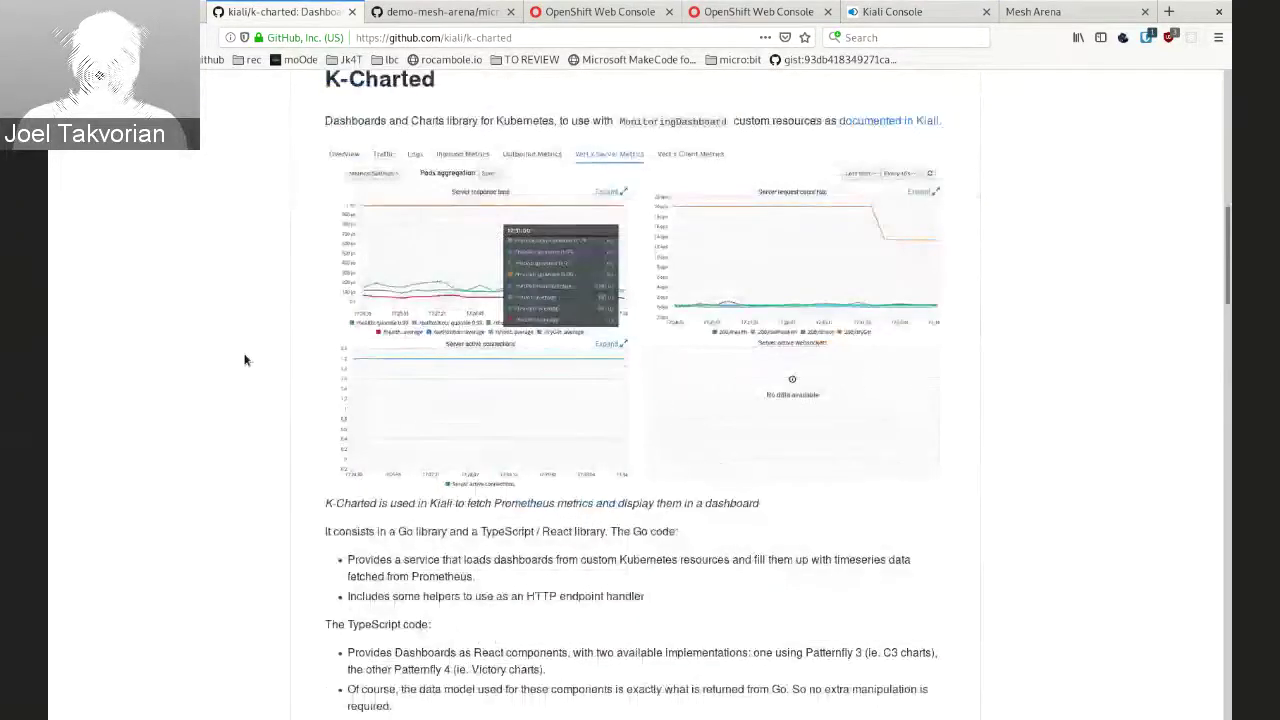
scroll(349, 238, up, 3)
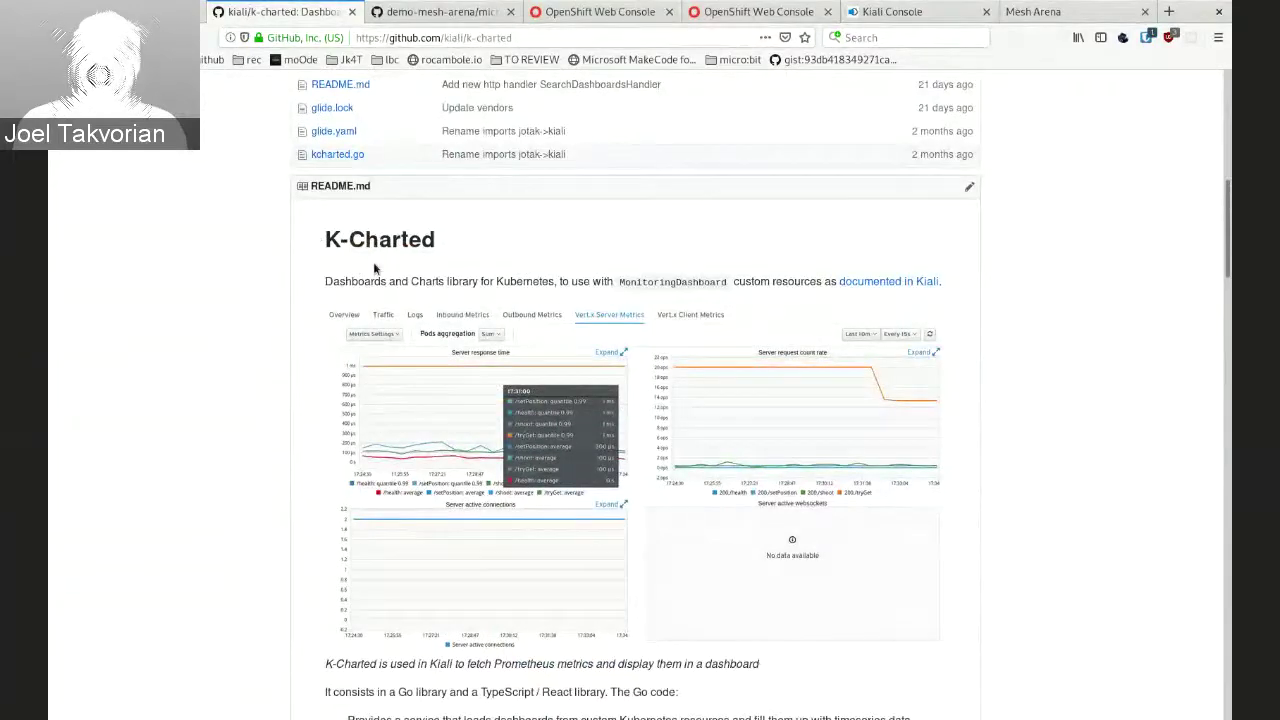
scroll(355, 333, down, 3)
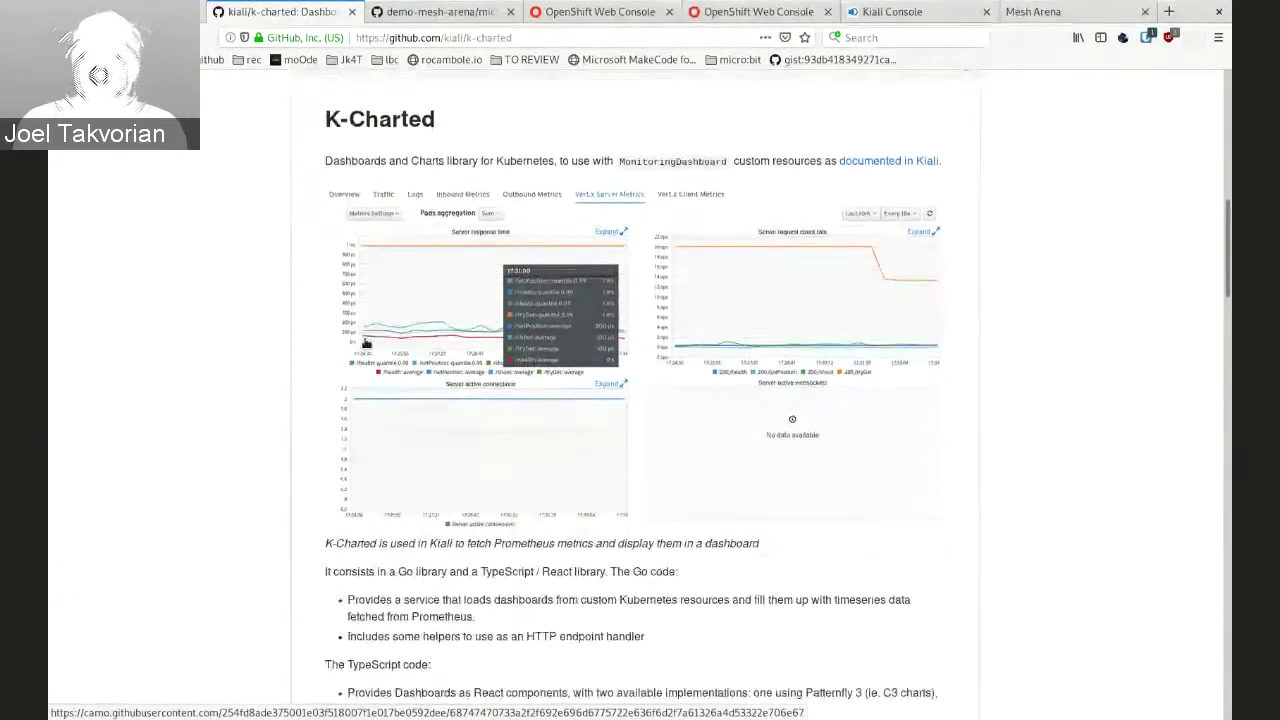
scroll(370, 340, down, 10)
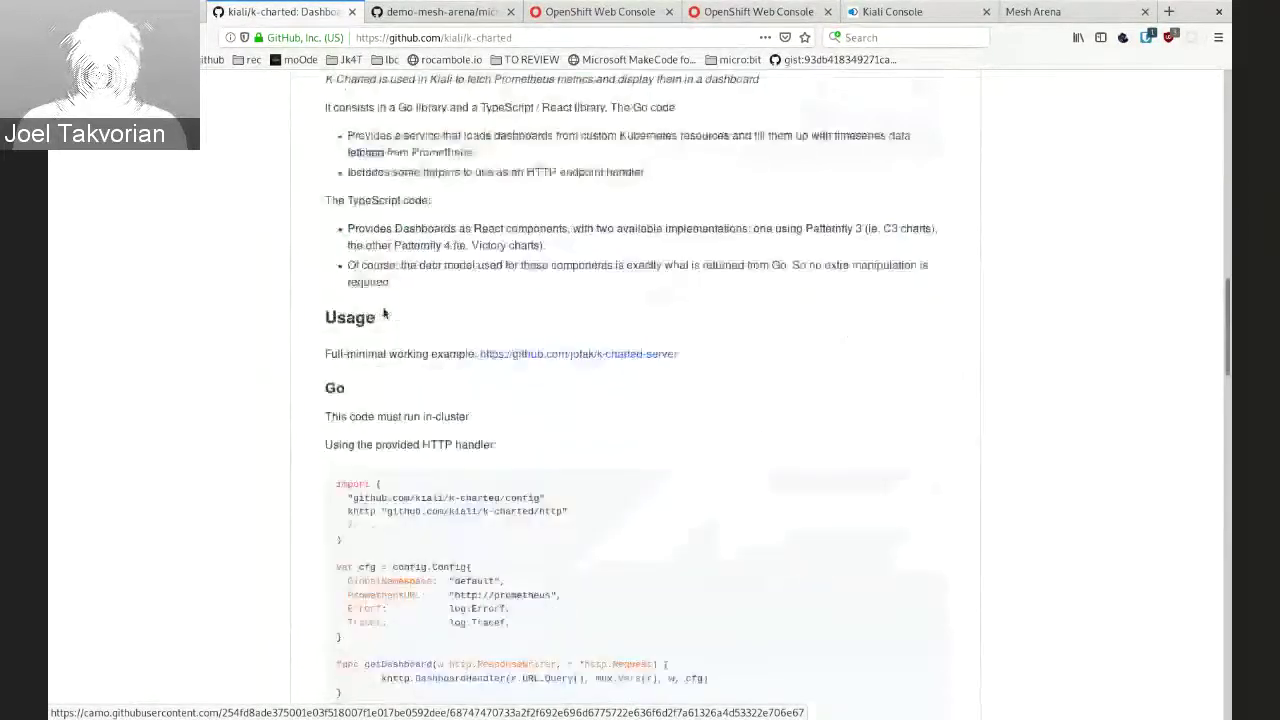
scroll(355, 343, down, 7)
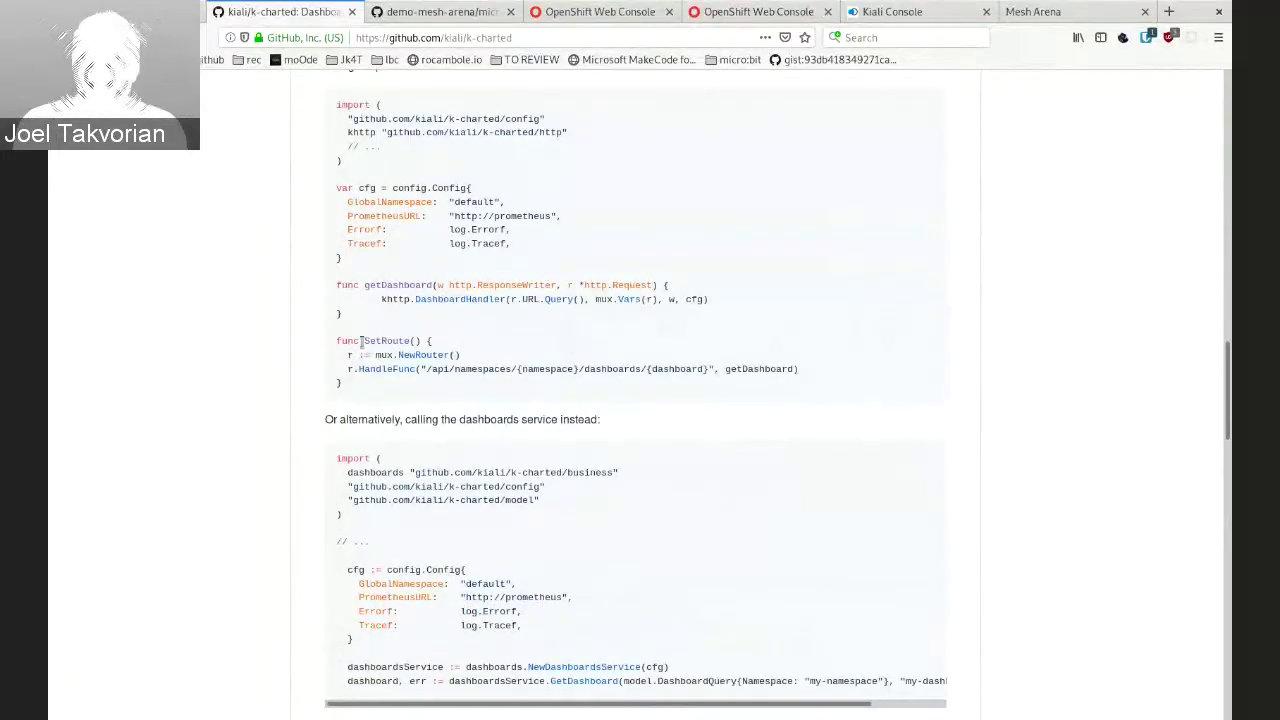
scroll(361, 341, up, 2)
scroll(362, 320, down, 8)
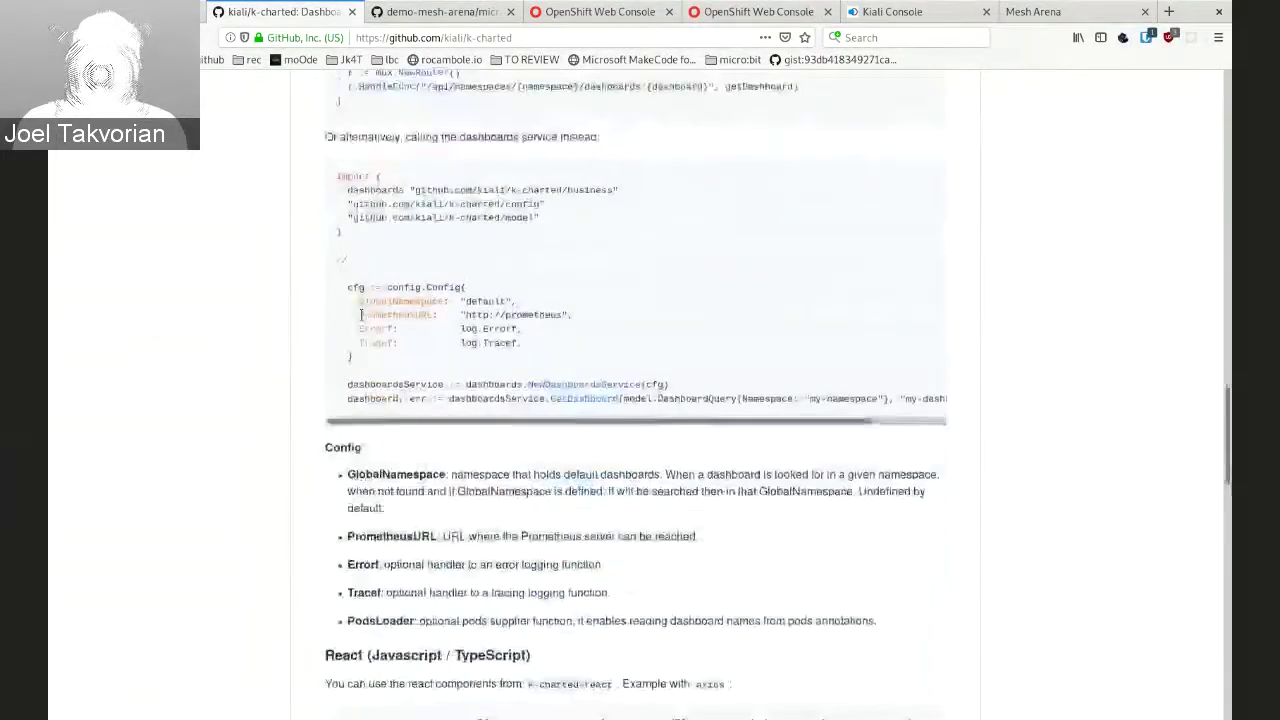
scroll(362, 315, down, 7)
scroll(362, 315, up, 3)
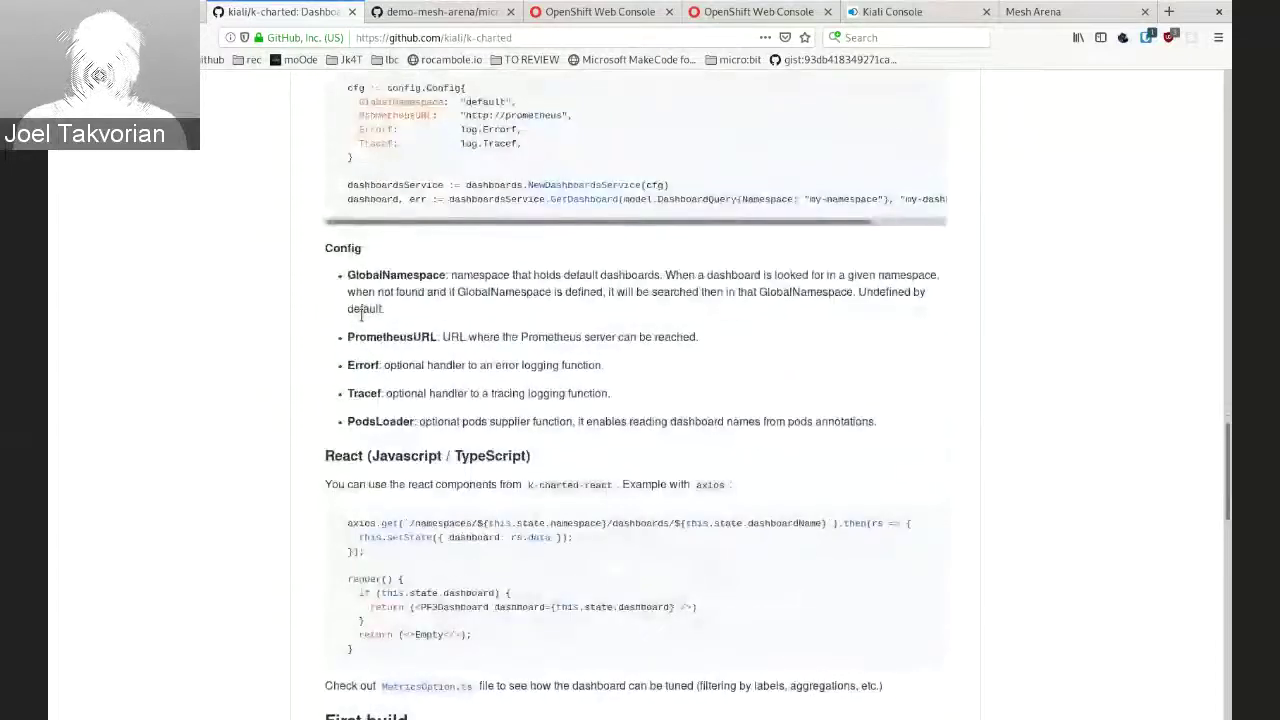
scroll(368, 335, down, 3)
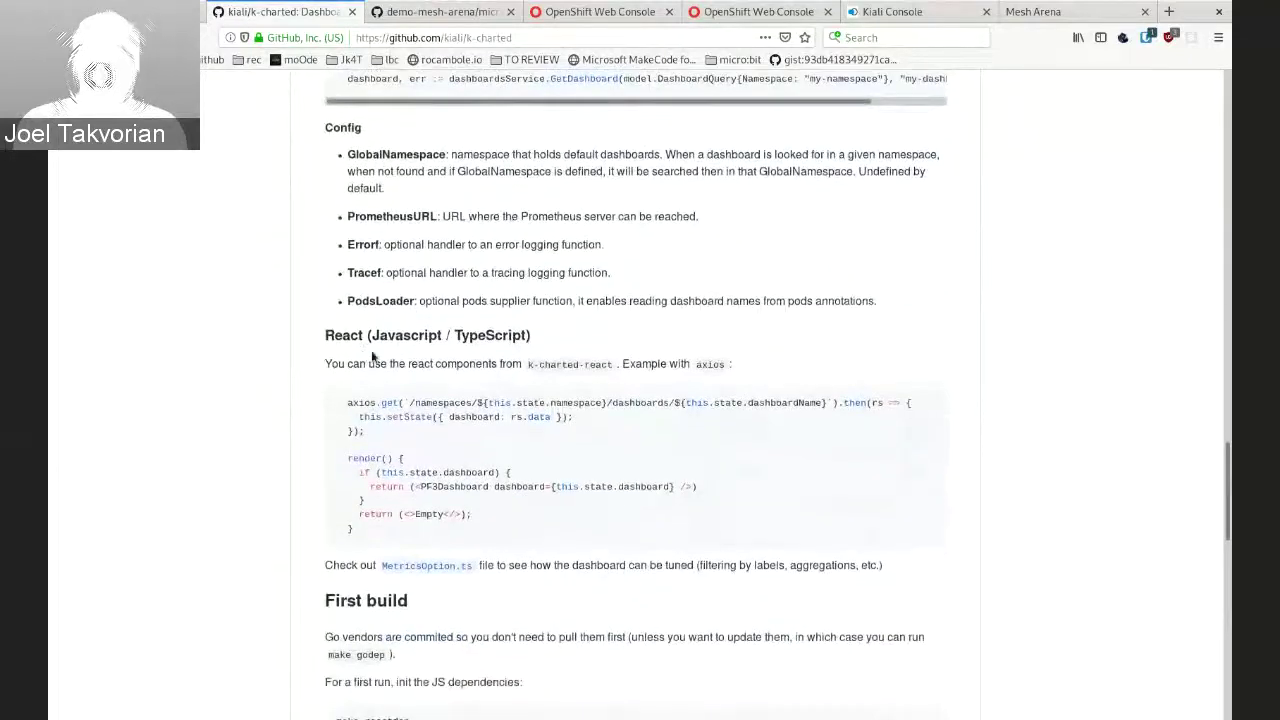
scroll(376, 356, down, 8)
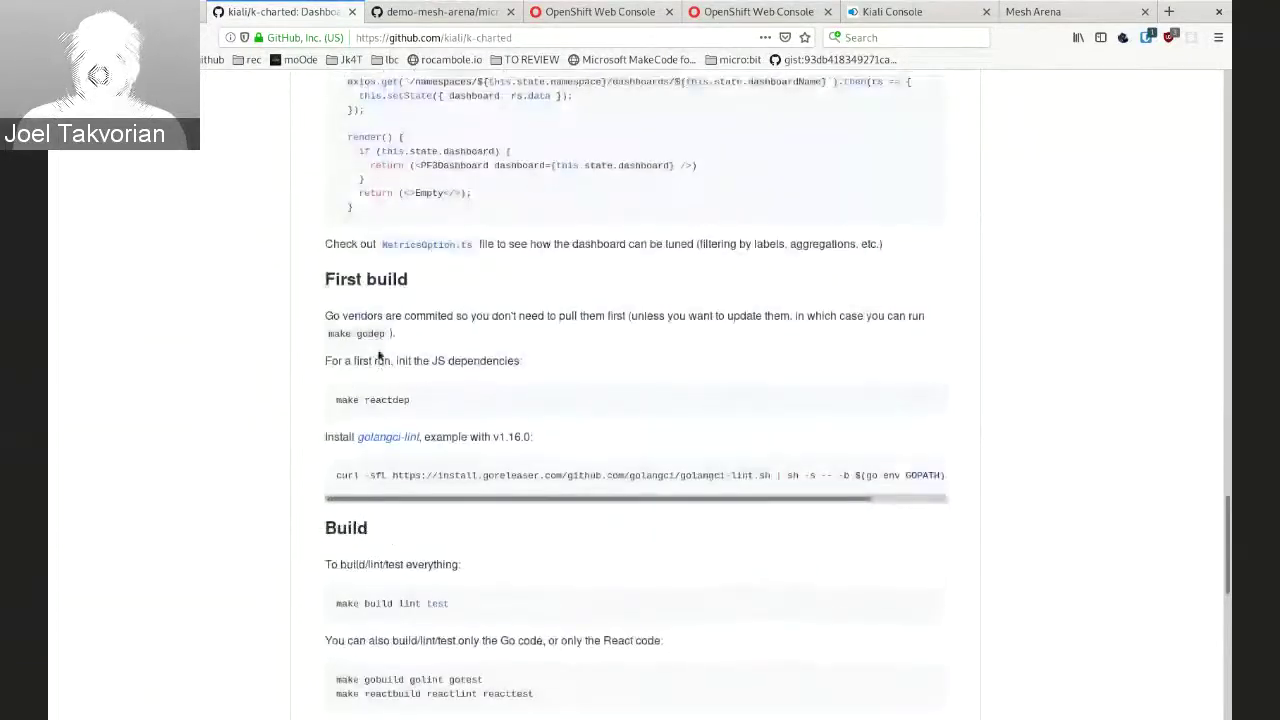
scroll(380, 557, down, 10)
scroll(381, 540, up, 8)
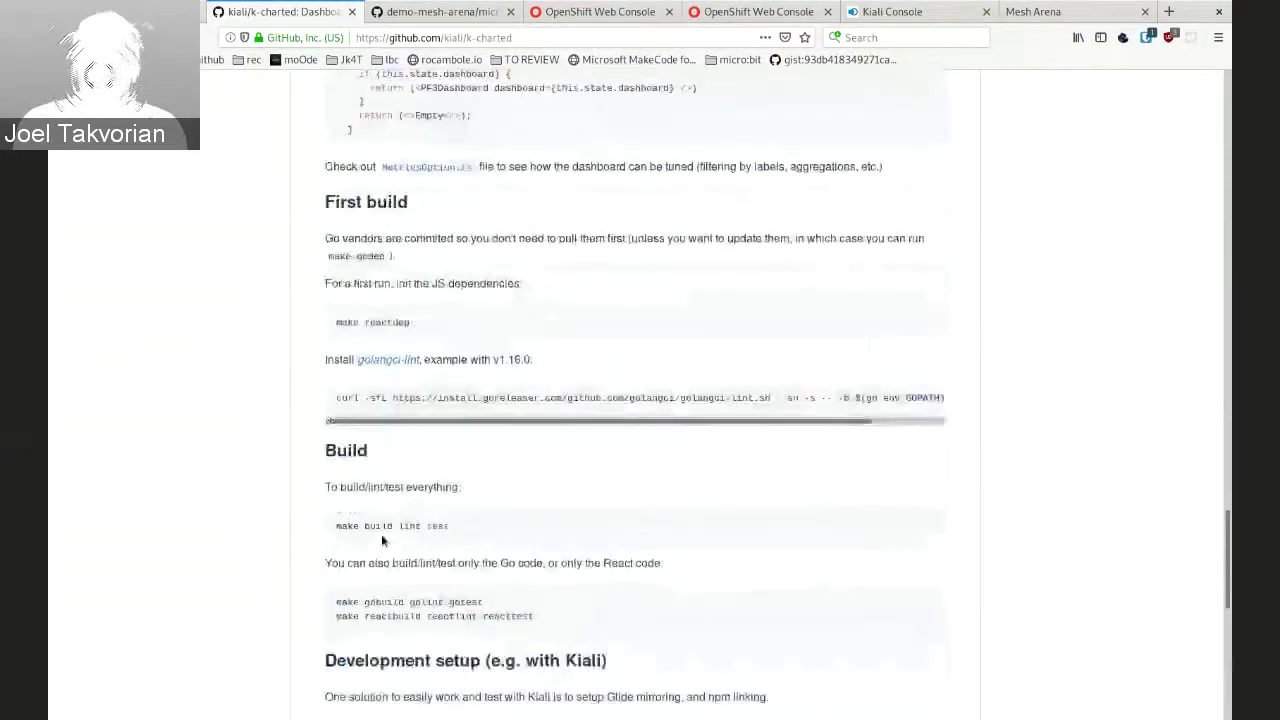
scroll(381, 540, up, 20)
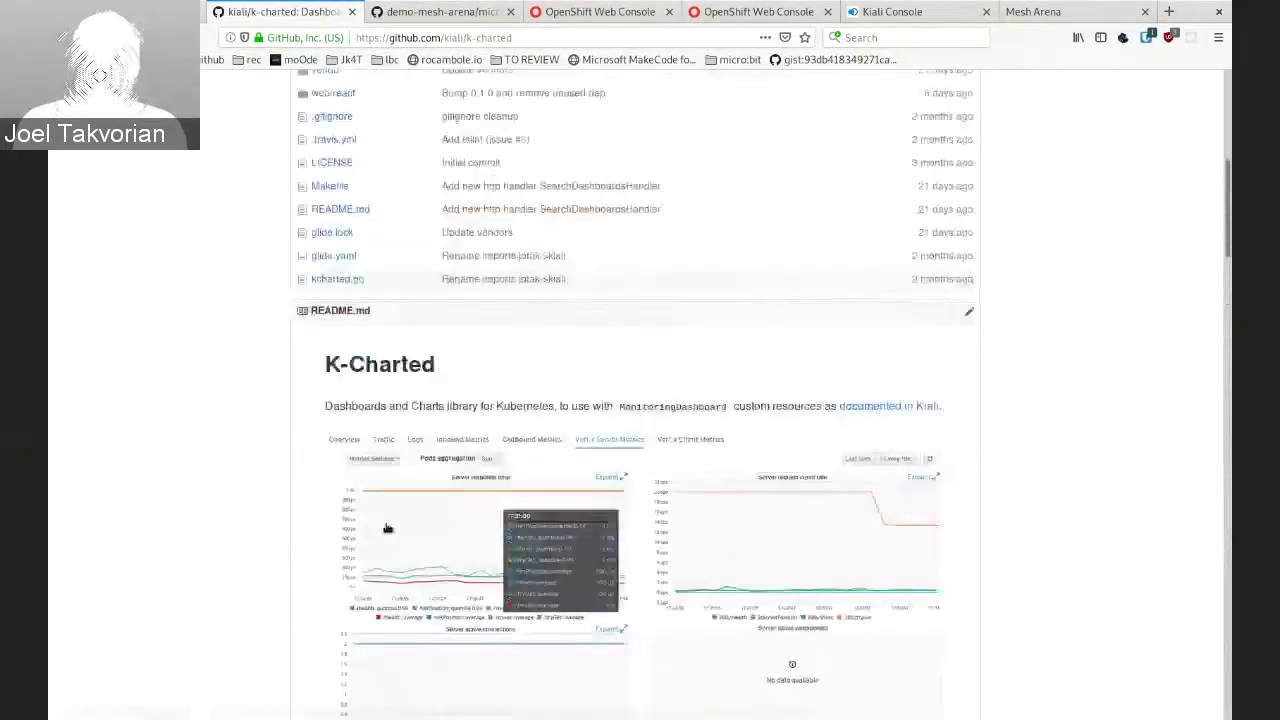
scroll(387, 528, up, 13)
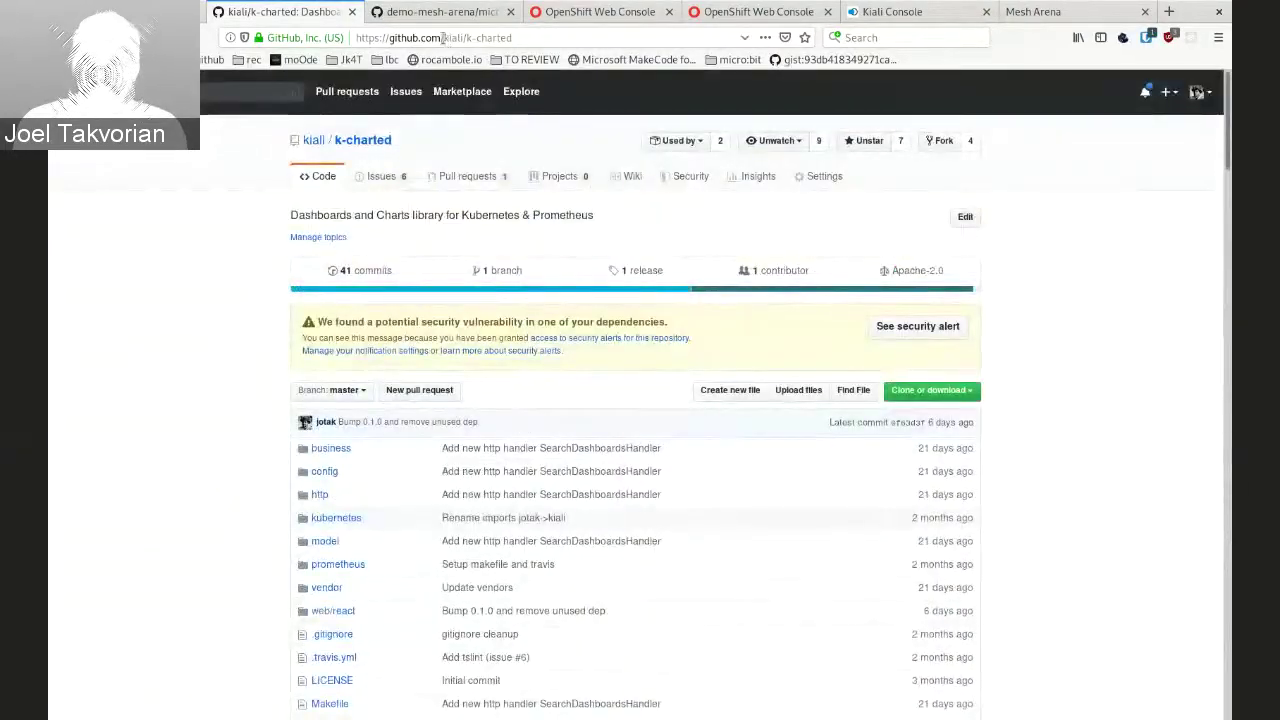
drag(443, 37, 532, 37)
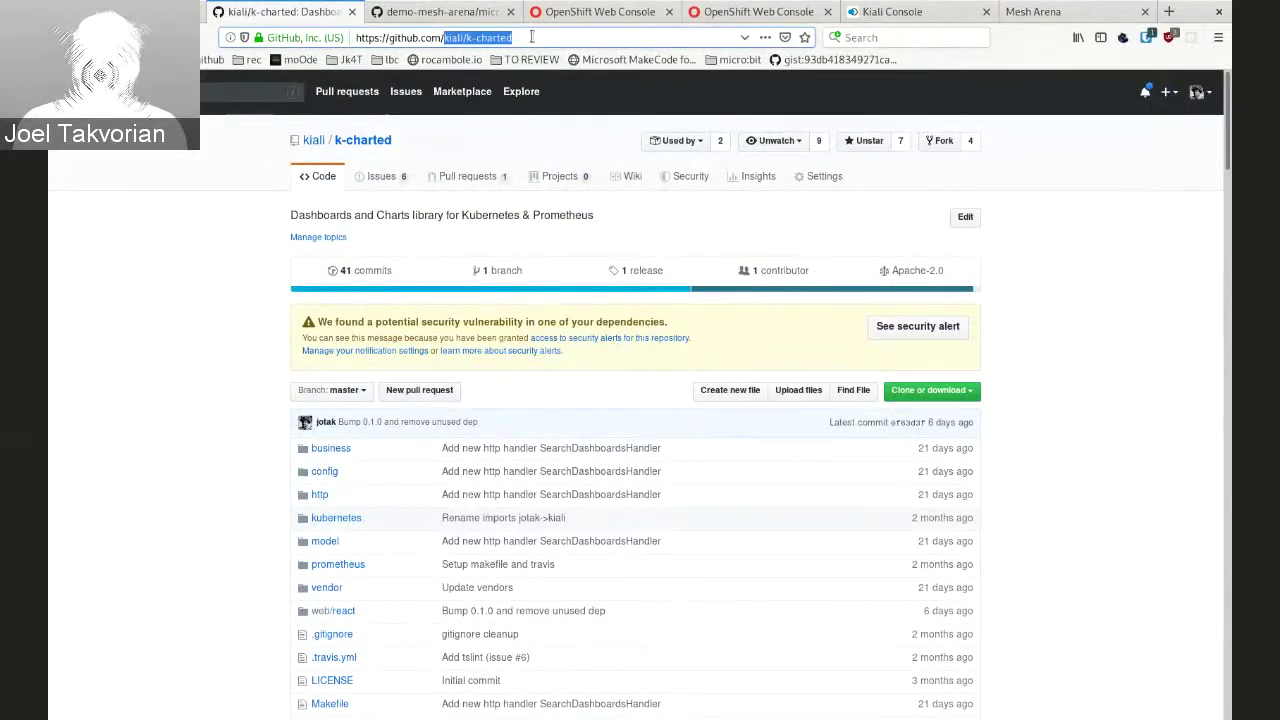
click(208, 289)
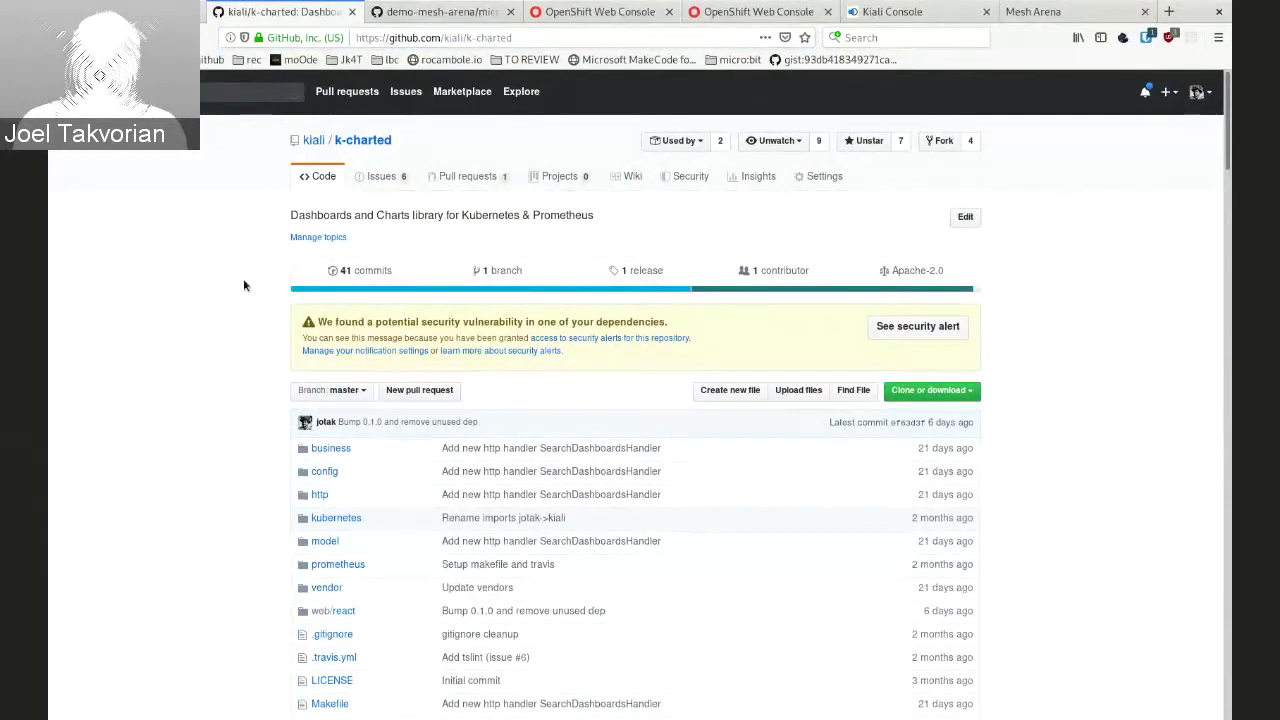
click(403, 12)
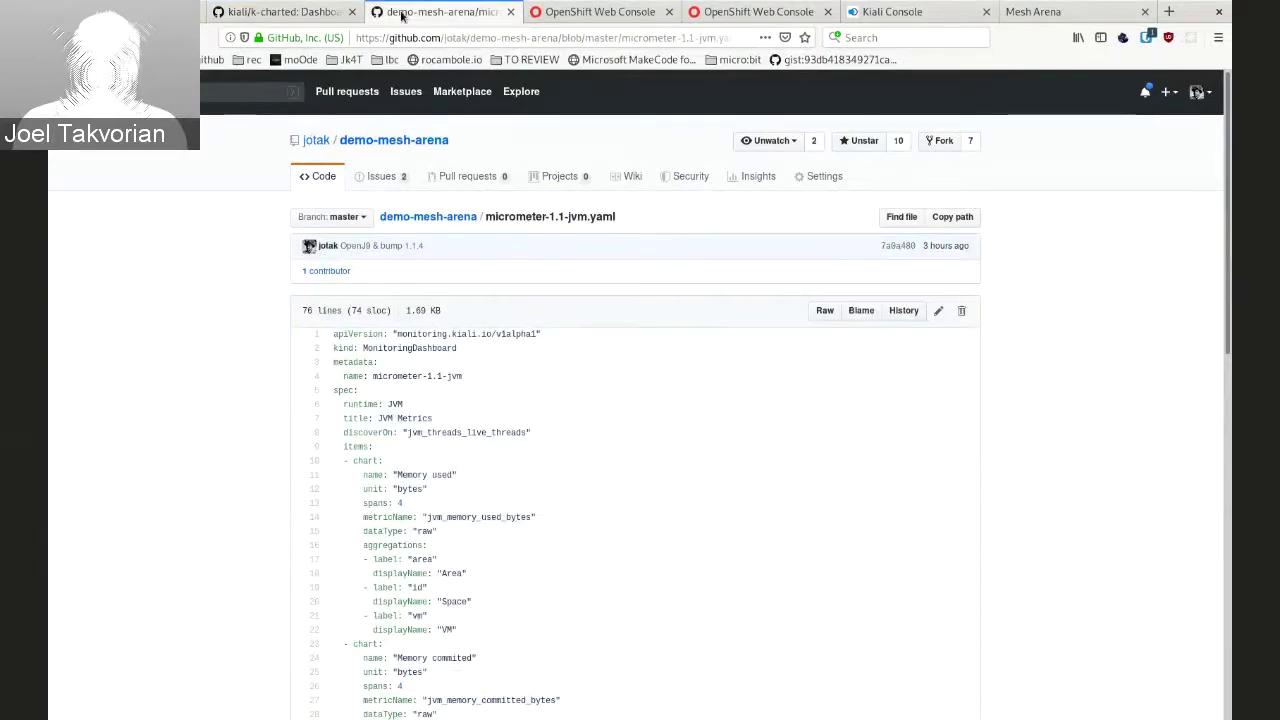
click(280, 12)
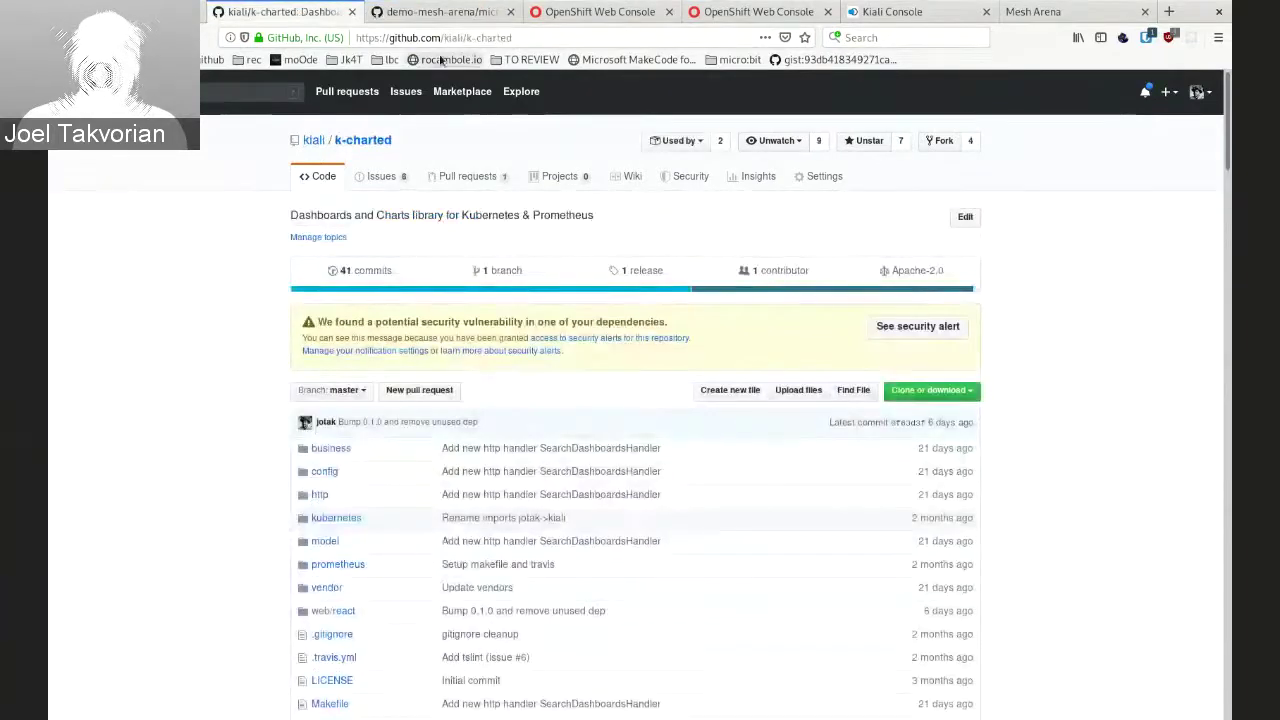
Return to the Kiali console and view the traffic graph of the mesh-arena namespace
click(880, 14)
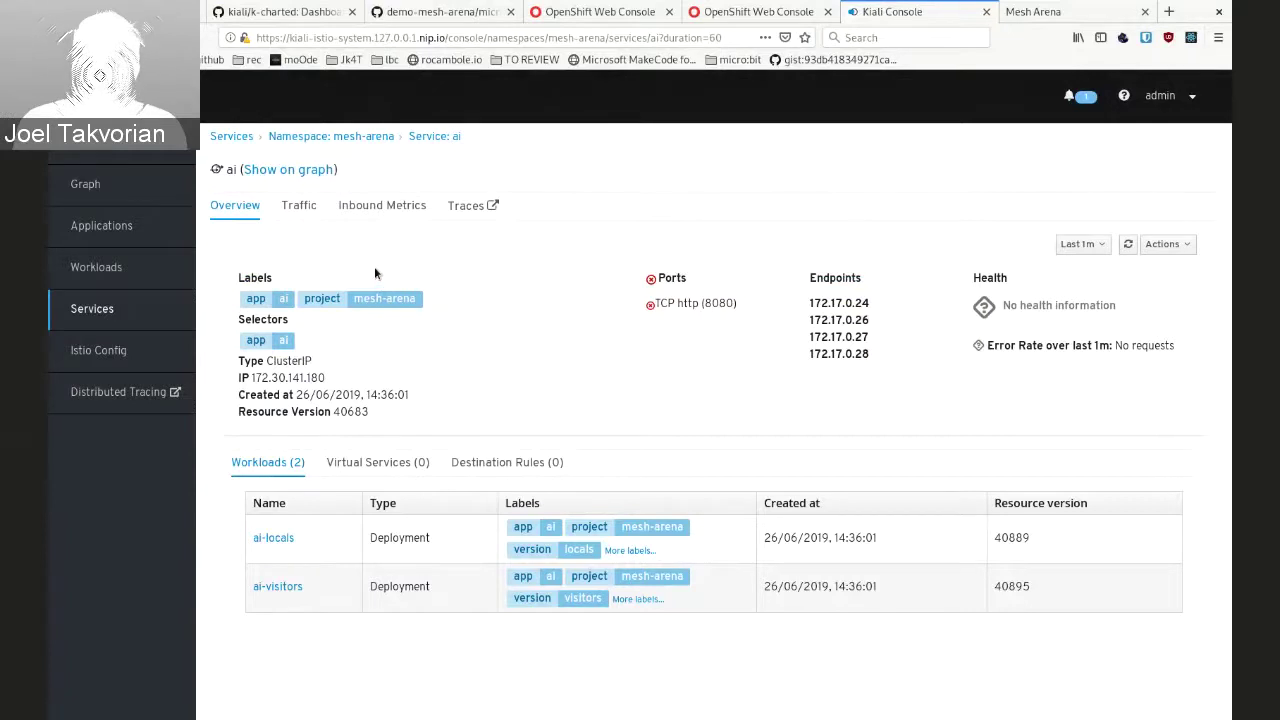
click(124, 236)
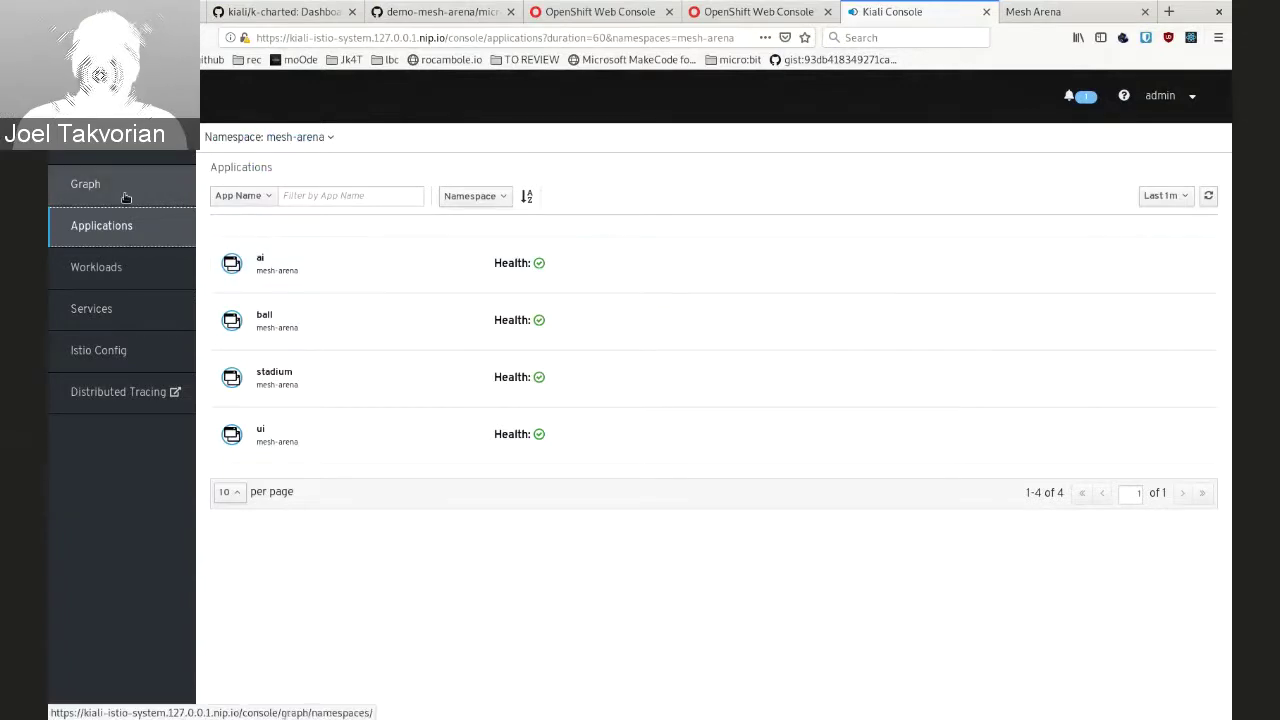
click(82, 185)
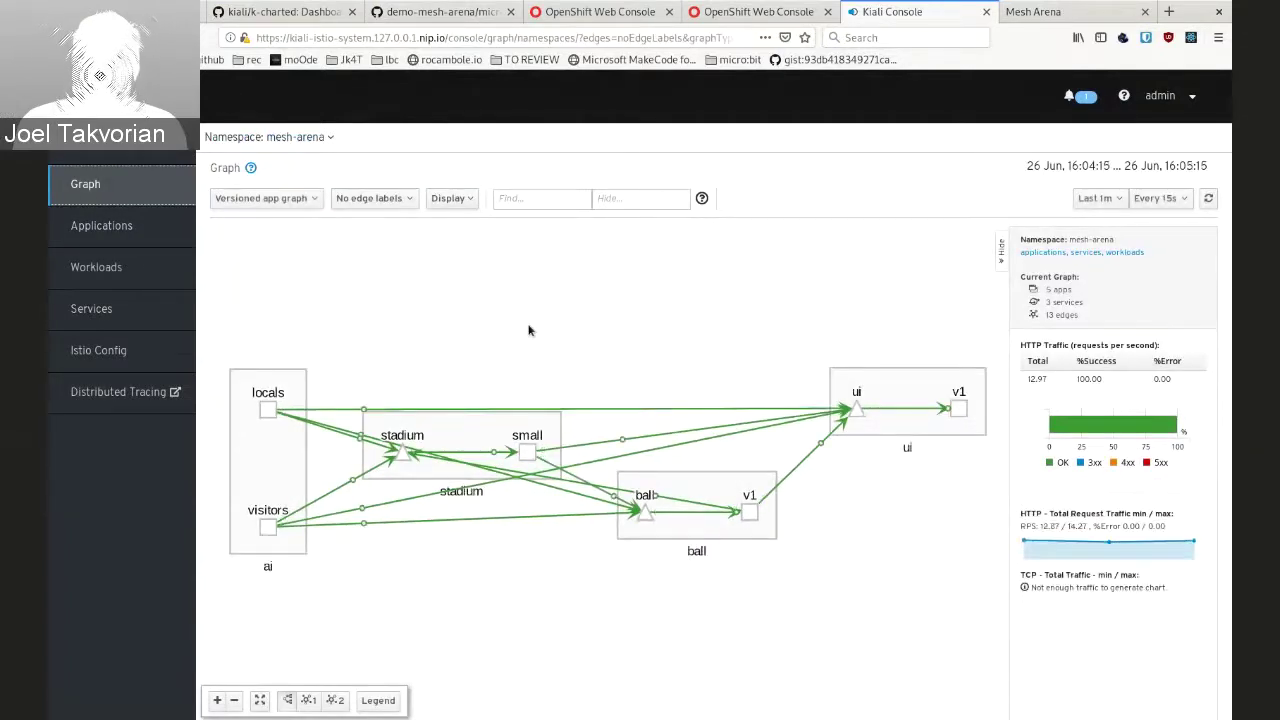
mouse_move(531, 355)
mouse_down()
mouse_move(586, 280)
mouse_move(551, 300)
mouse_move(529, 331)
mouse_move(534, 351)
mouse_up()
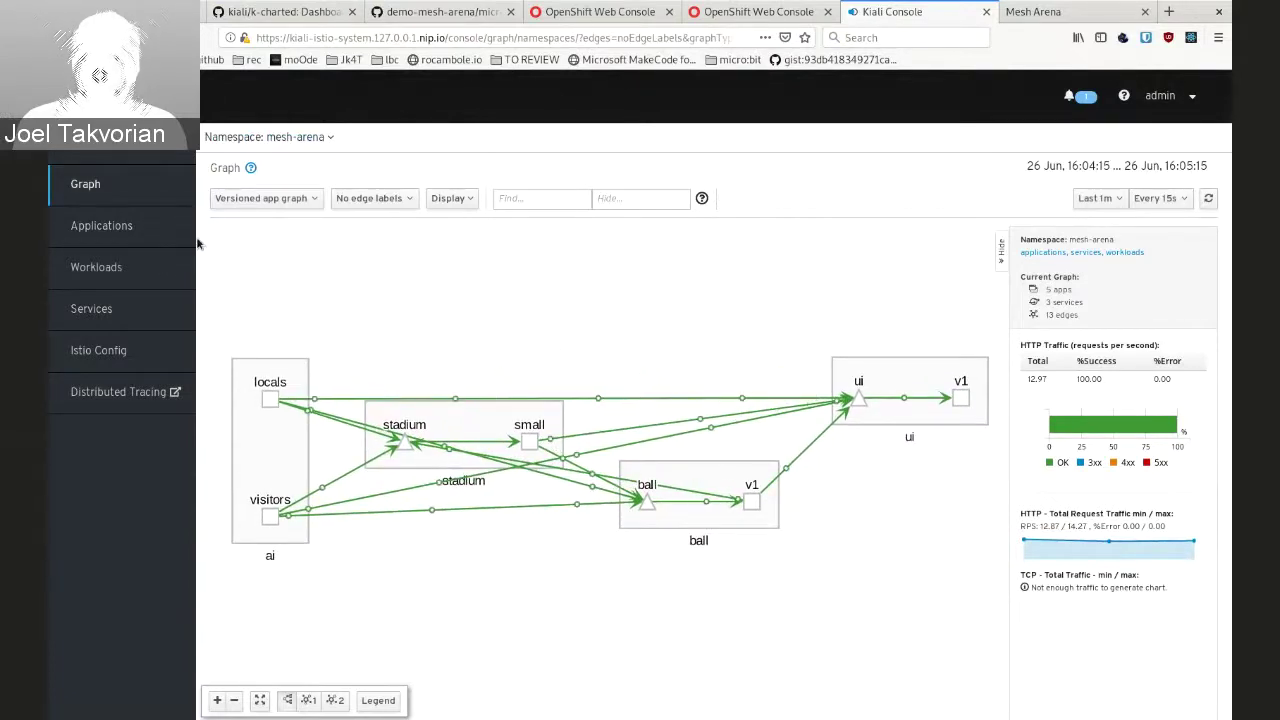
Open the ai application in the mesh-arena namespace and display its outbound metrics
click(100, 225)
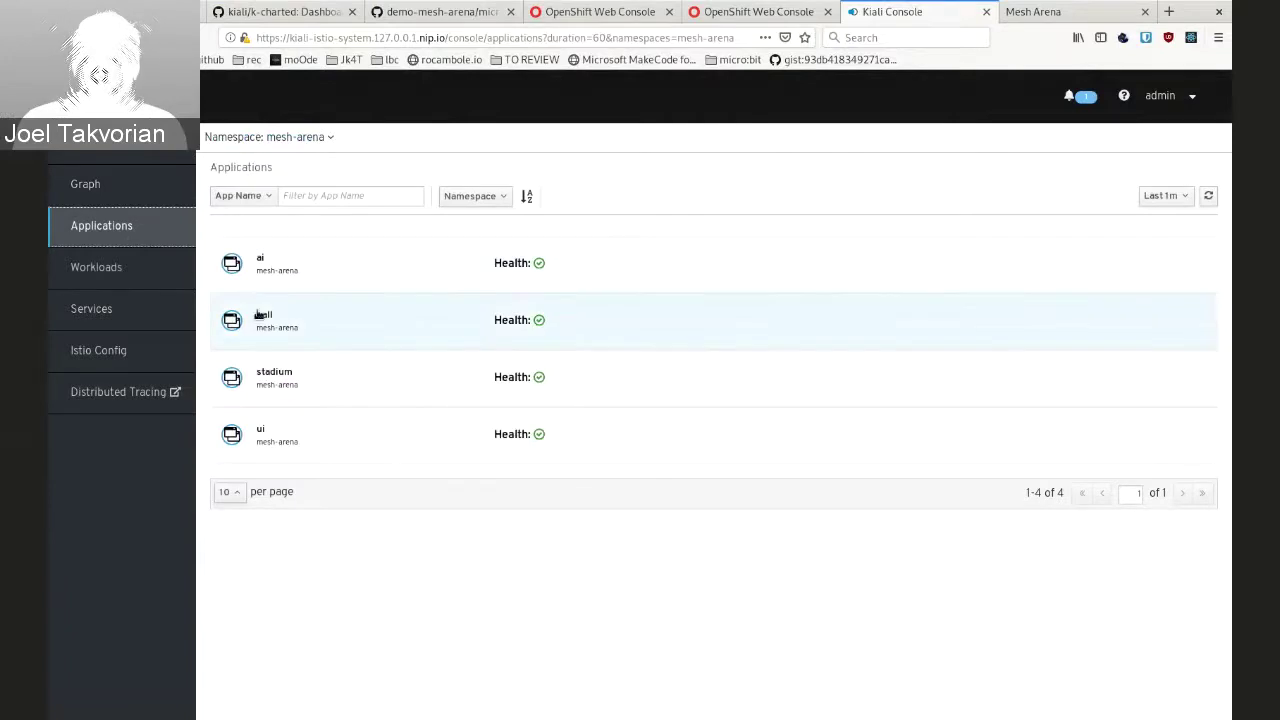
click(261, 260)
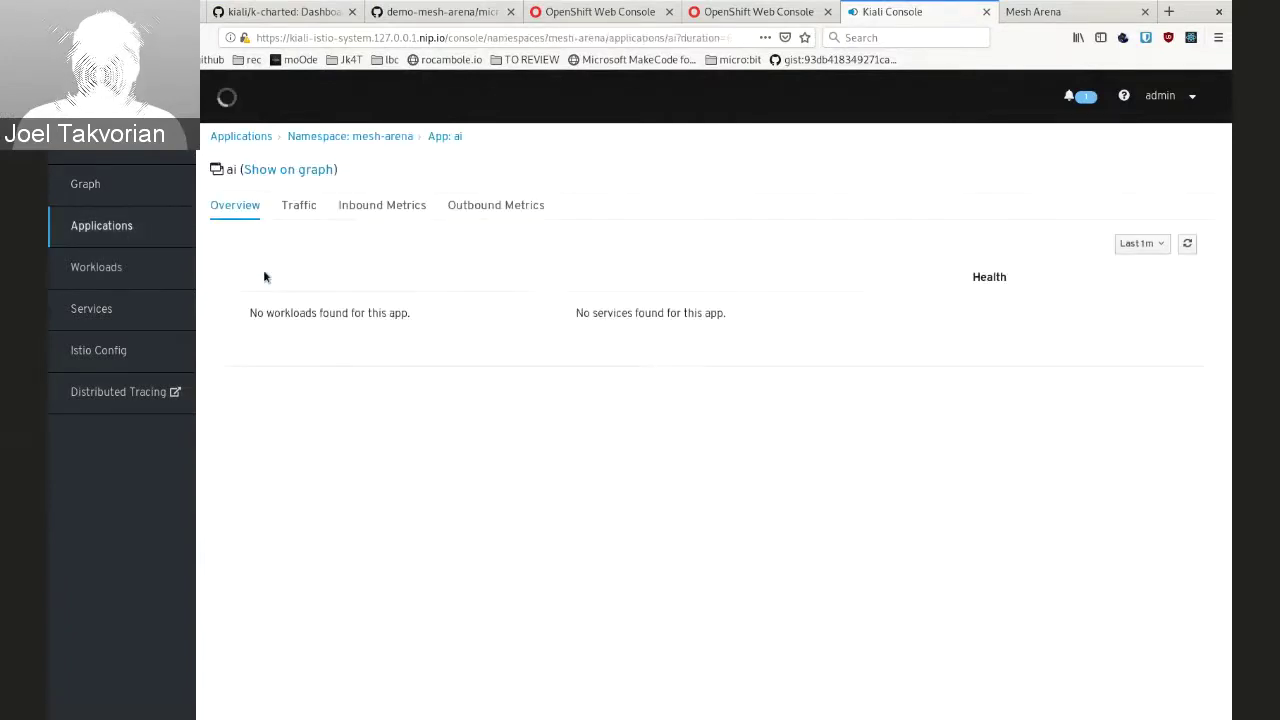
click(380, 208)
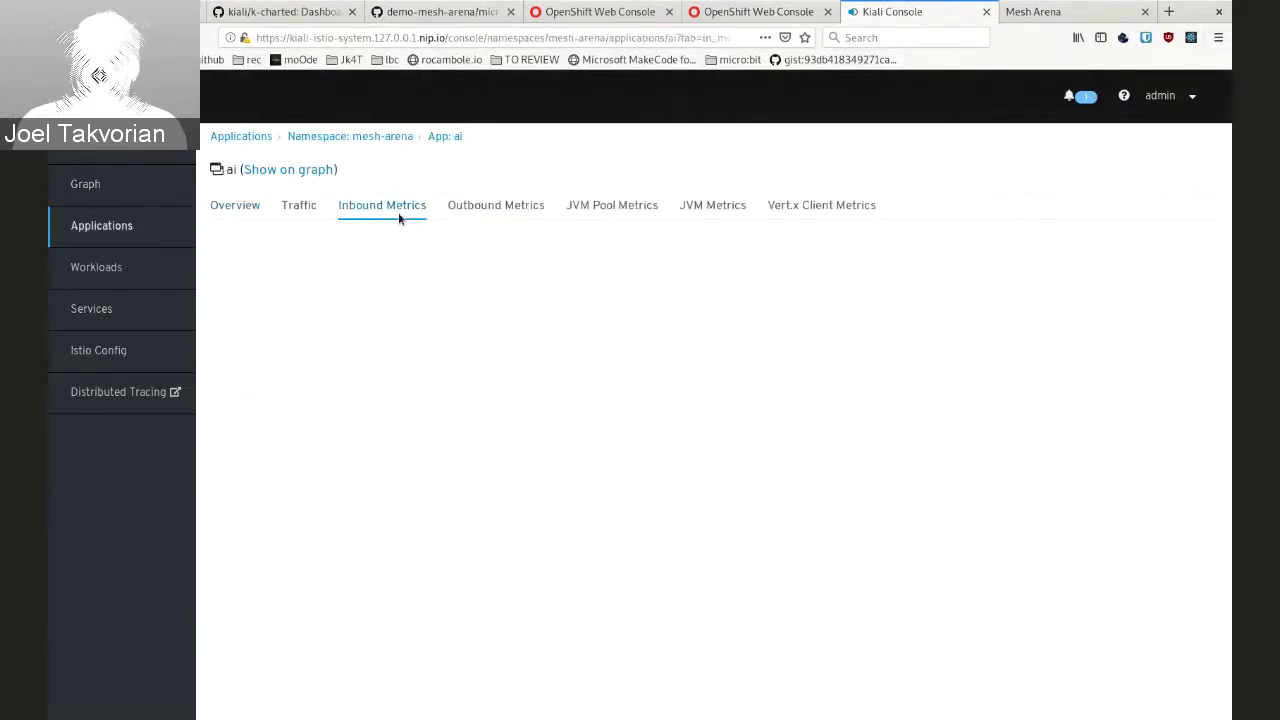
click(465, 212)
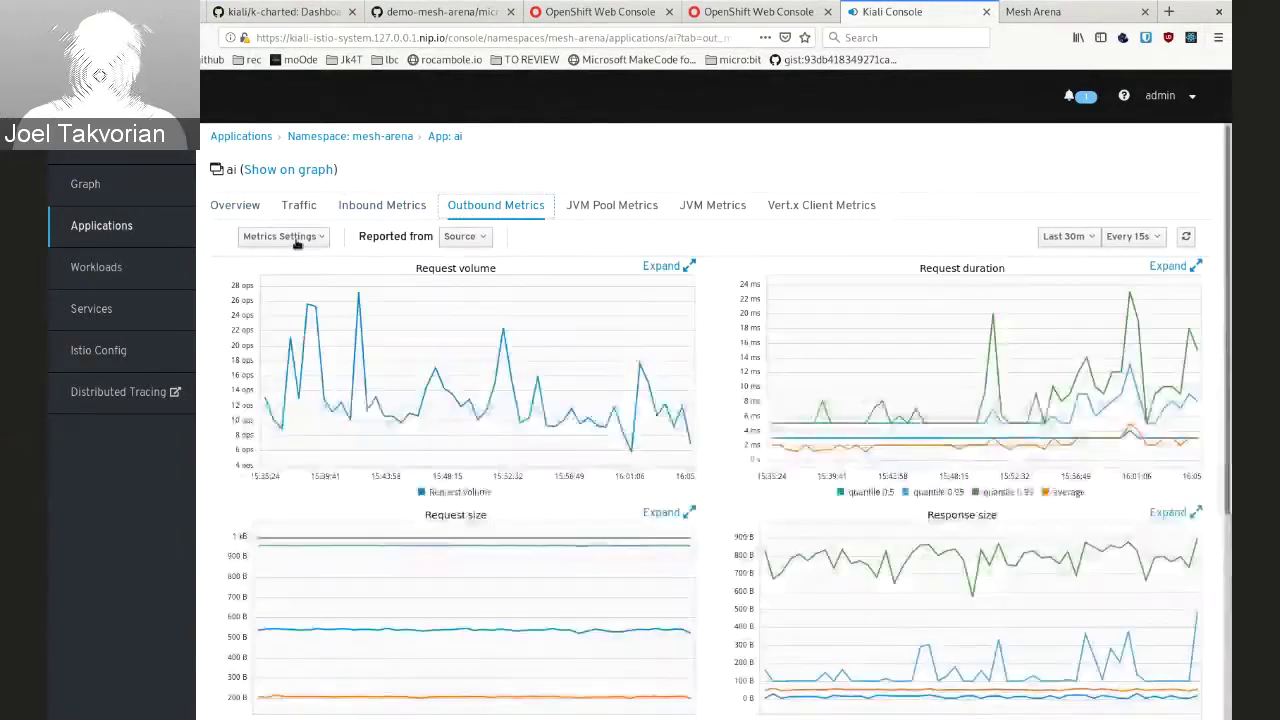
Split the ai application's outbound metrics charts by local version
click(295, 243)
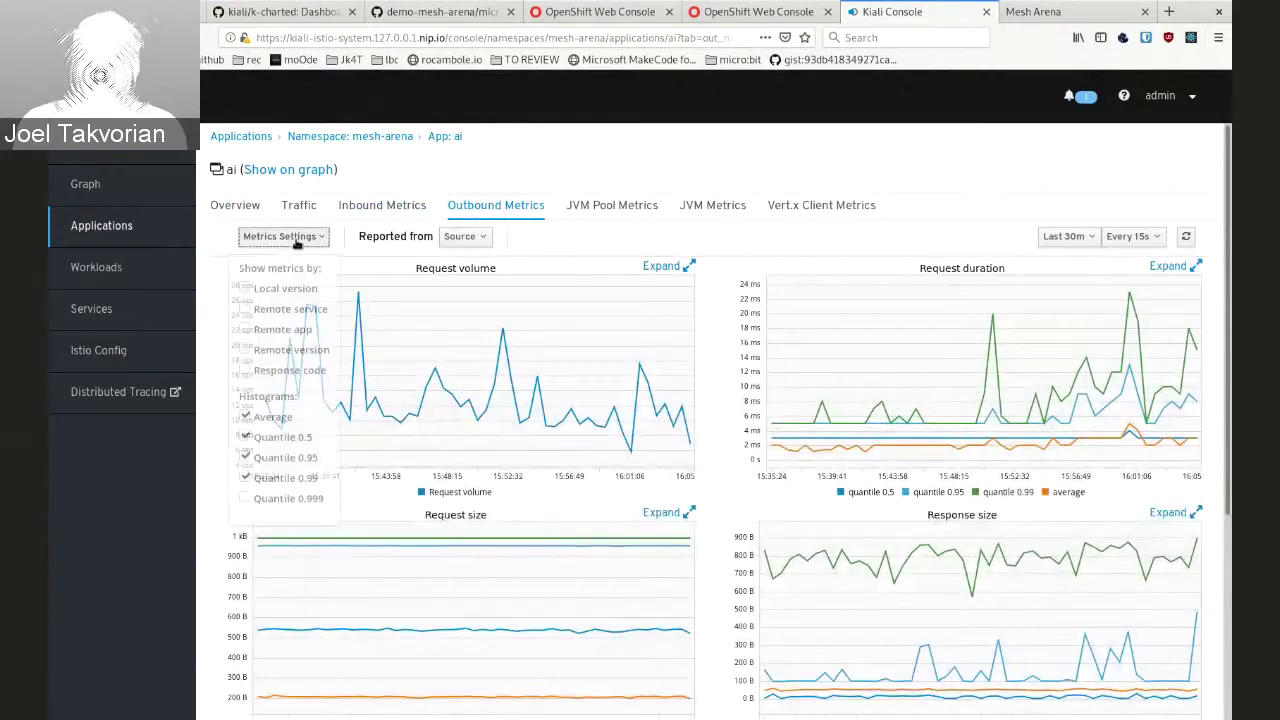
click(245, 288)
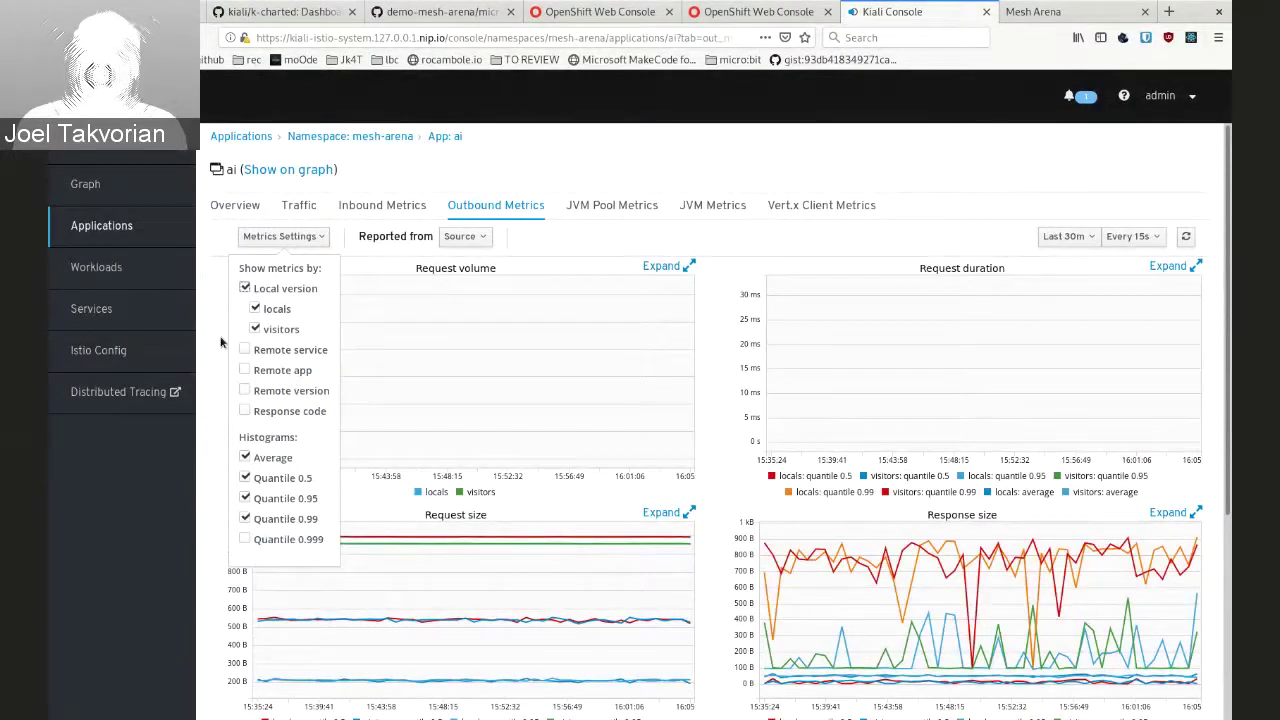
click(266, 241)
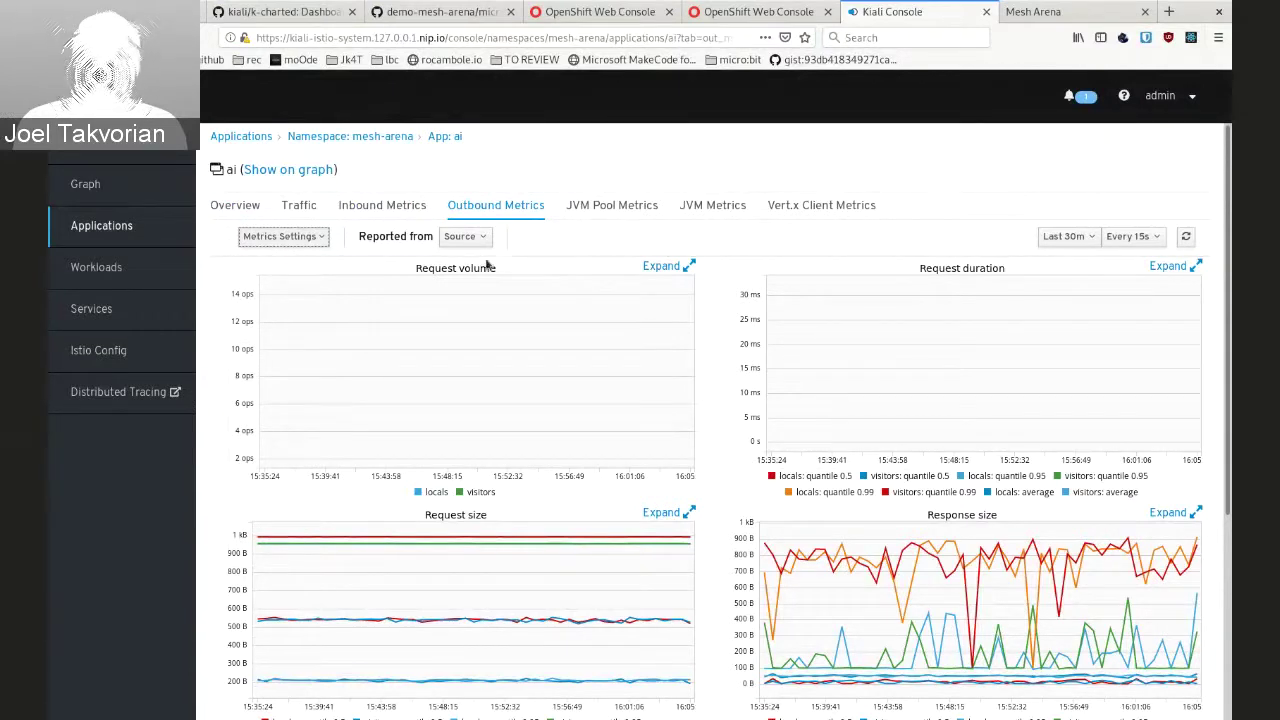
View the ai application's JVM Pool Metrics dashboard, followed by its JVM Metrics dashboard
click(600, 207)
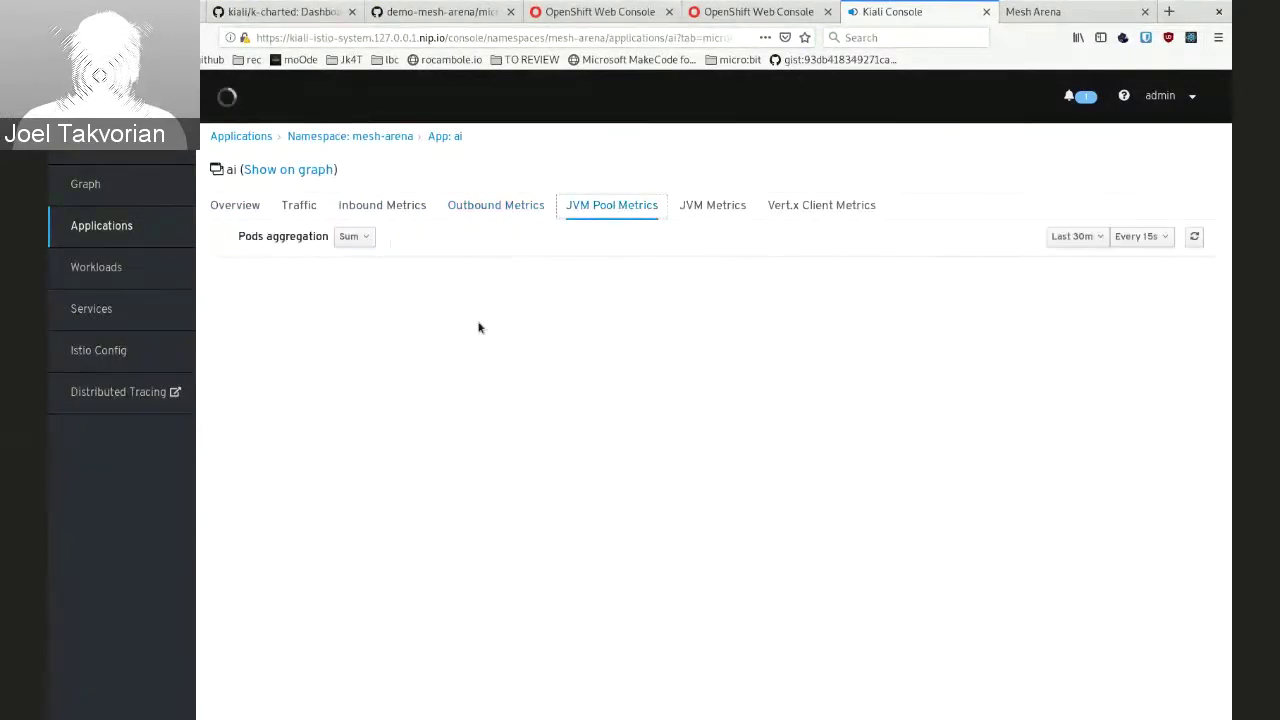
click(705, 206)
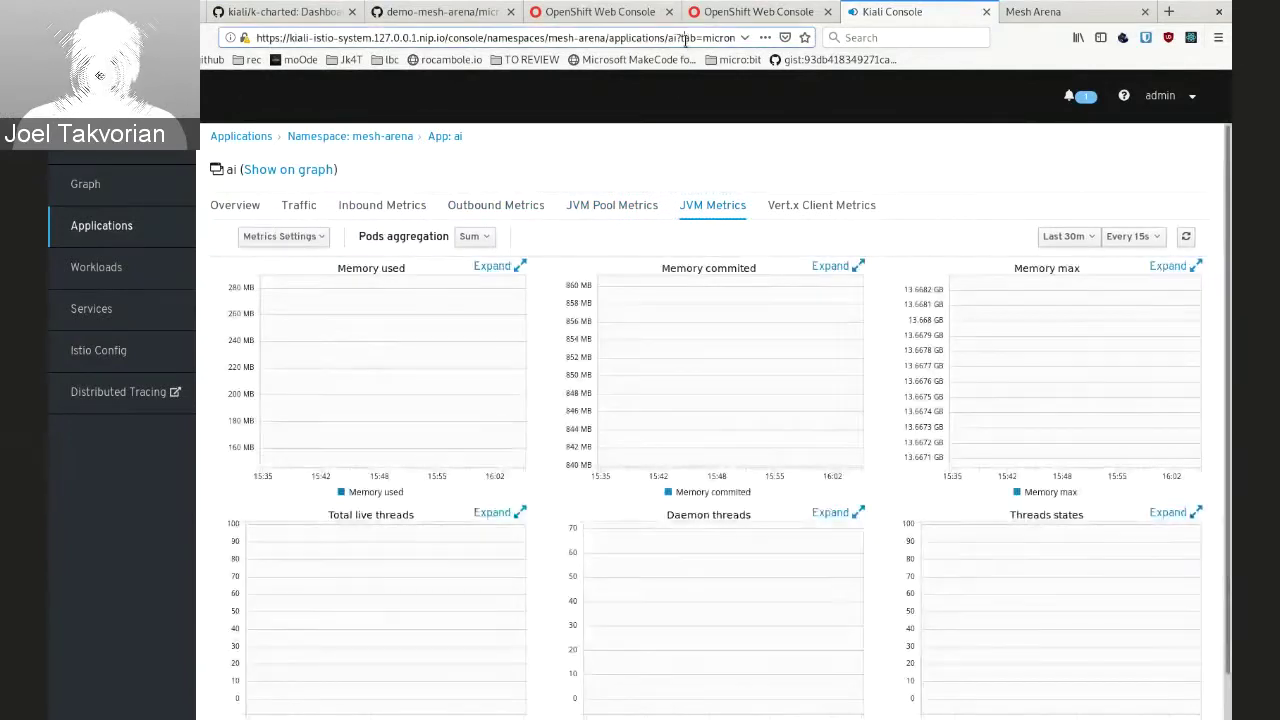
Reload the ai application's JVM Metrics dashboard and check which metric grouping options it offers
key(F5)
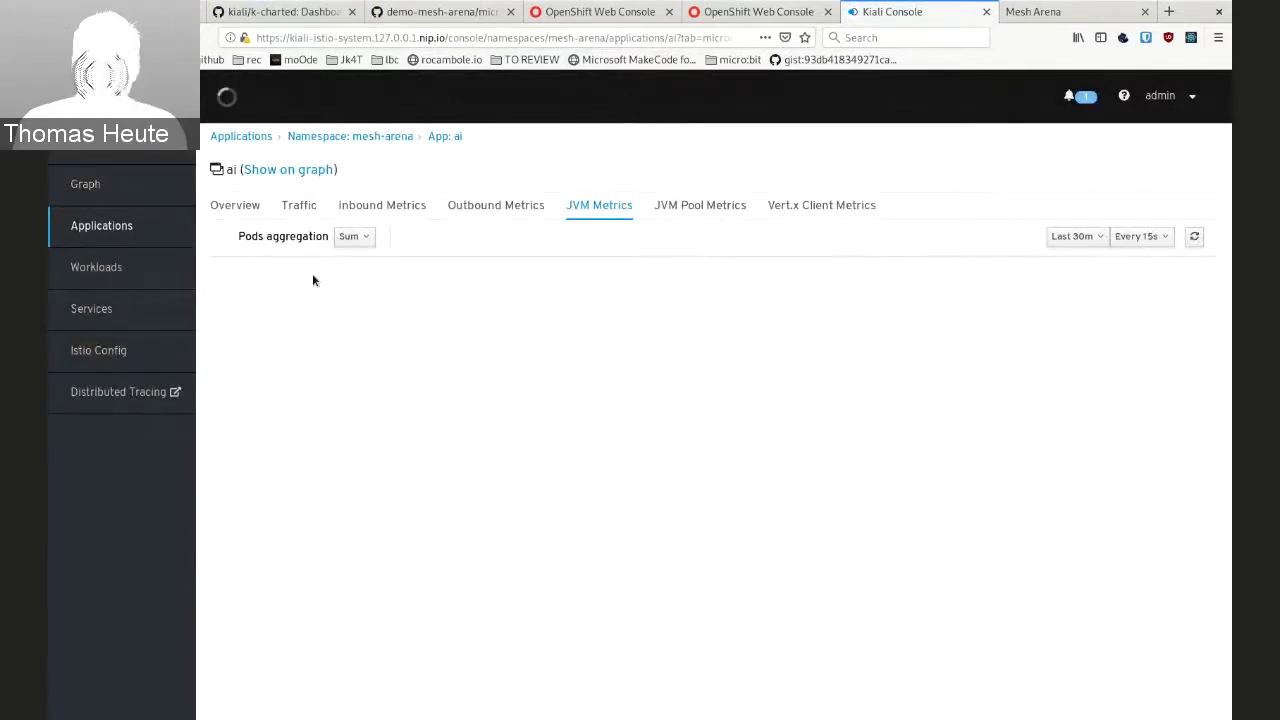
click(311, 243)
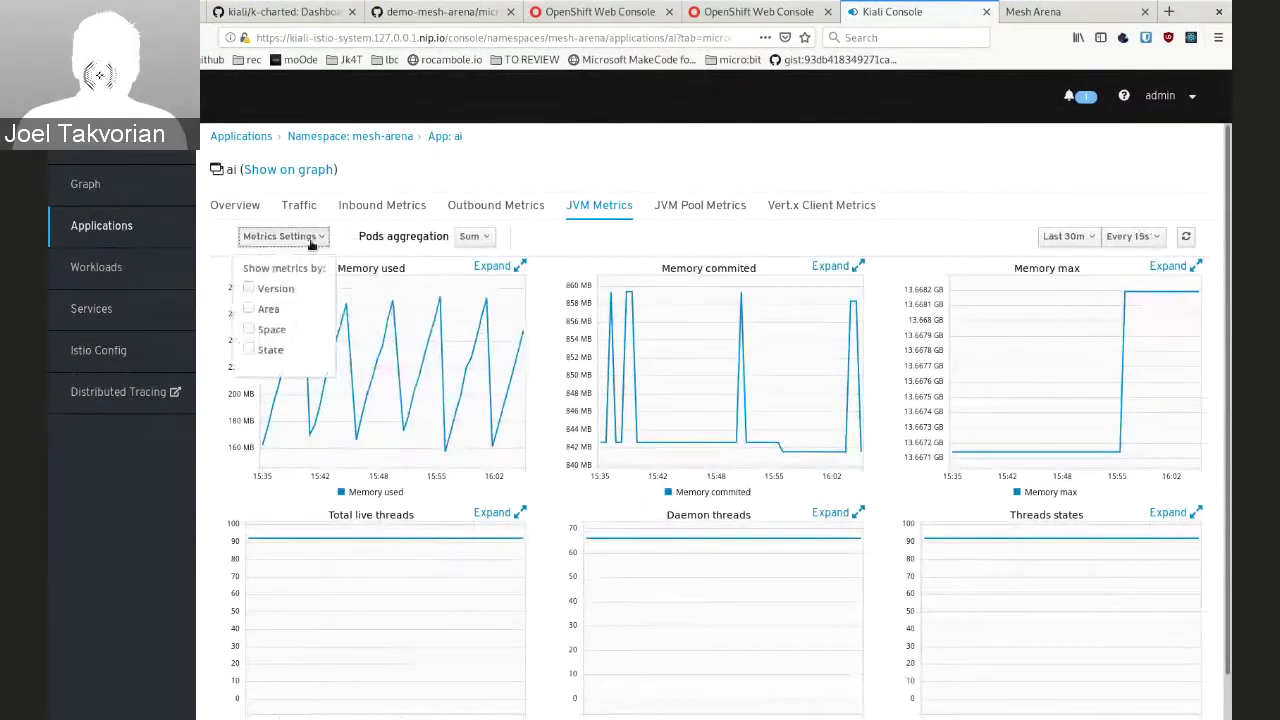
click(311, 243)
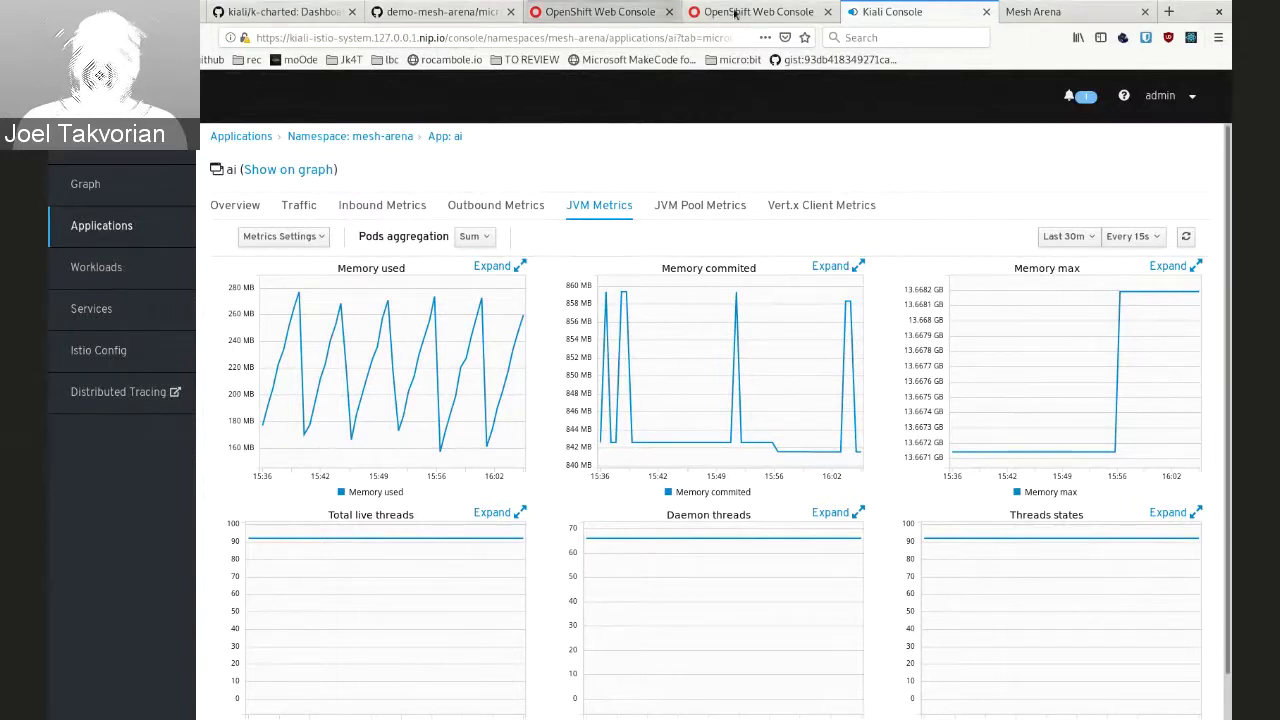
Review the micrometer-1.1-jvm.yaml dashboard definition on GitHub and highlight the vm label aggregation of the "Memory used" chart
click(450, 18)
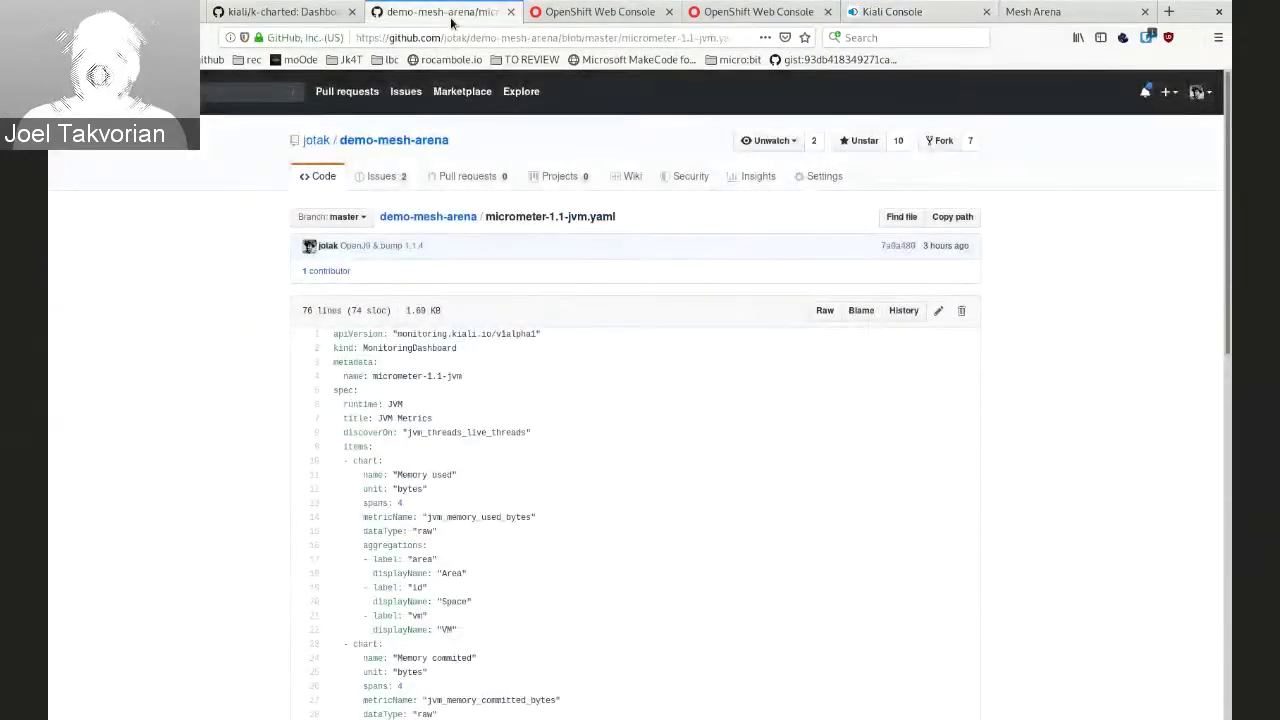
scroll(352, 416, down, 2)
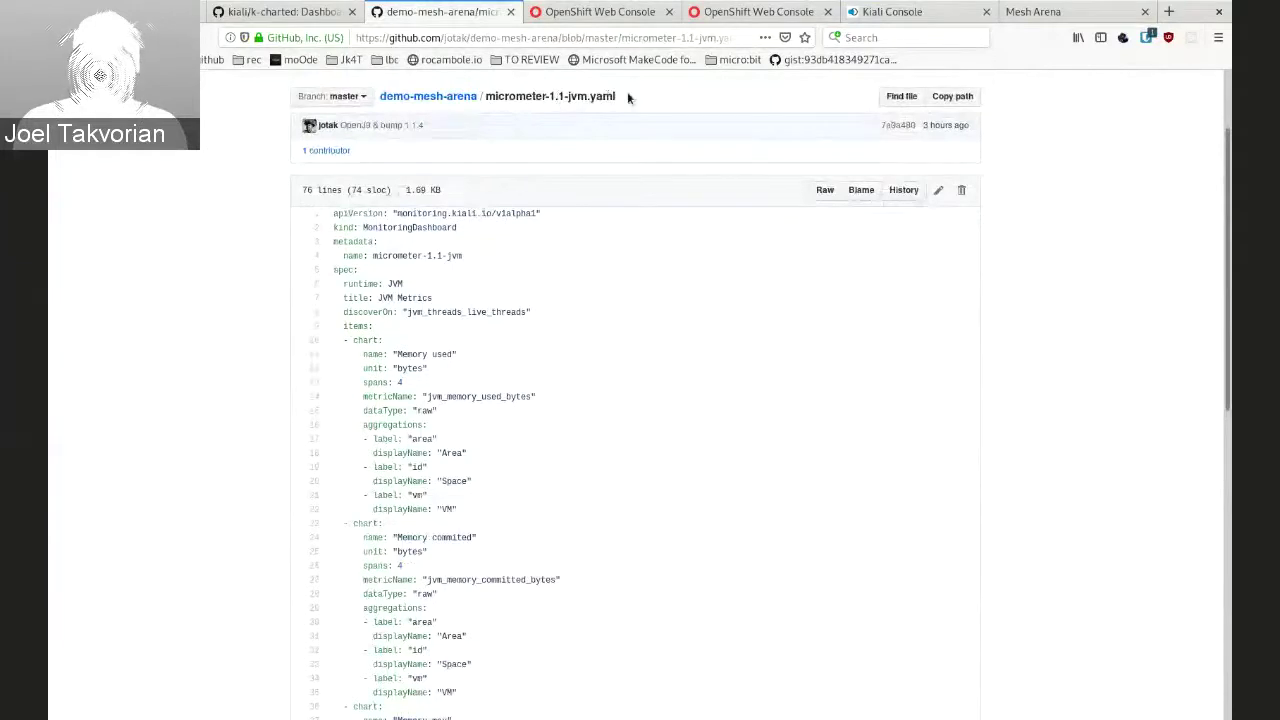
drag(627, 92, 386, 100)
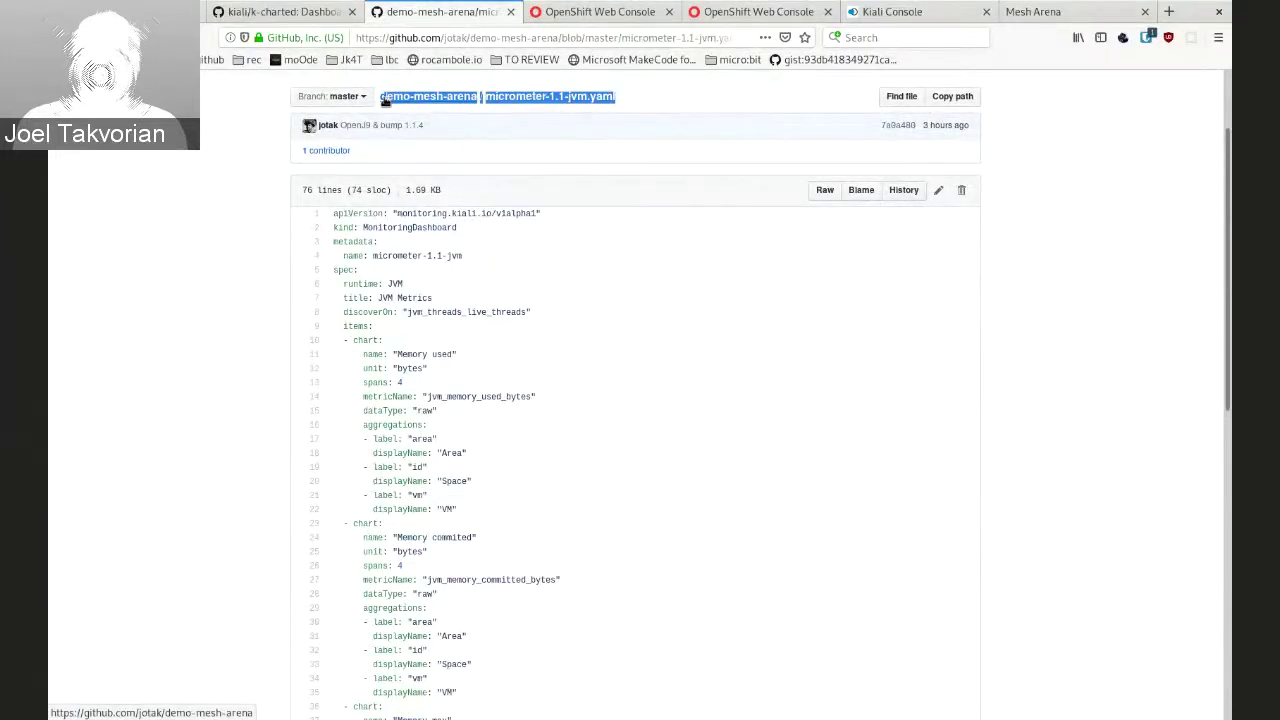
click(405, 329)
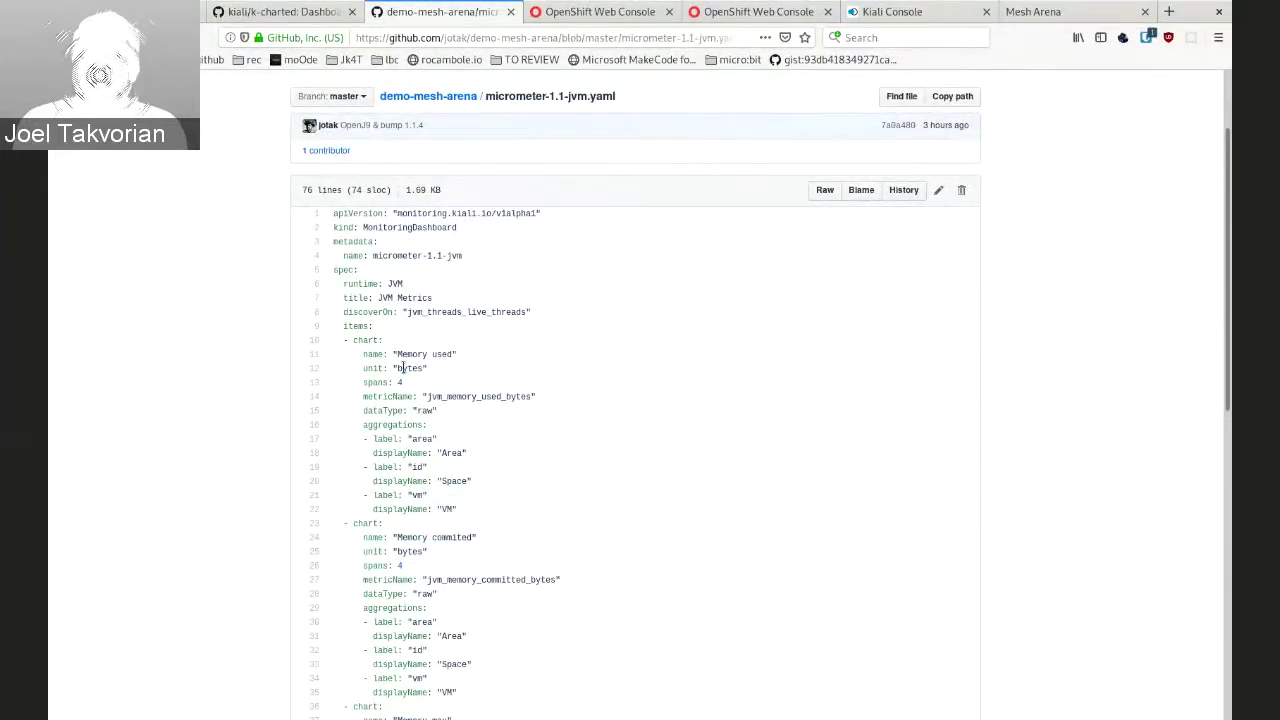
drag(469, 510, 301, 496)
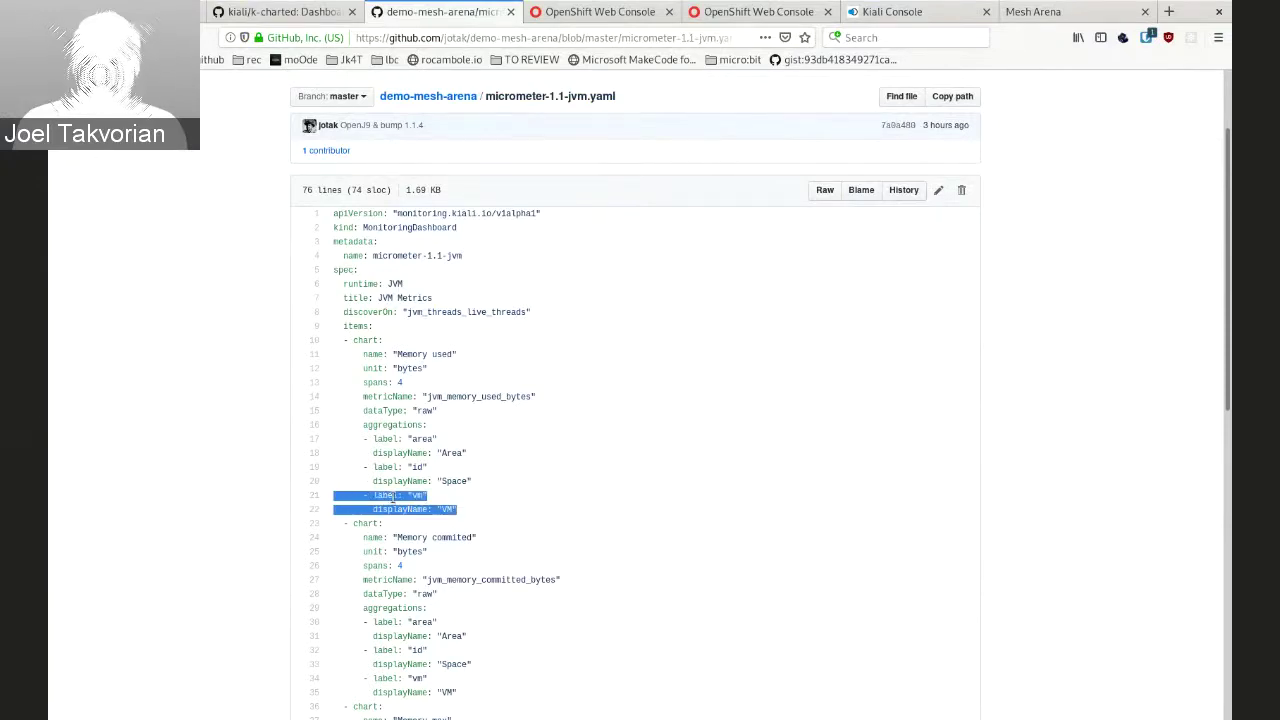
scroll(395, 520, down, 2)
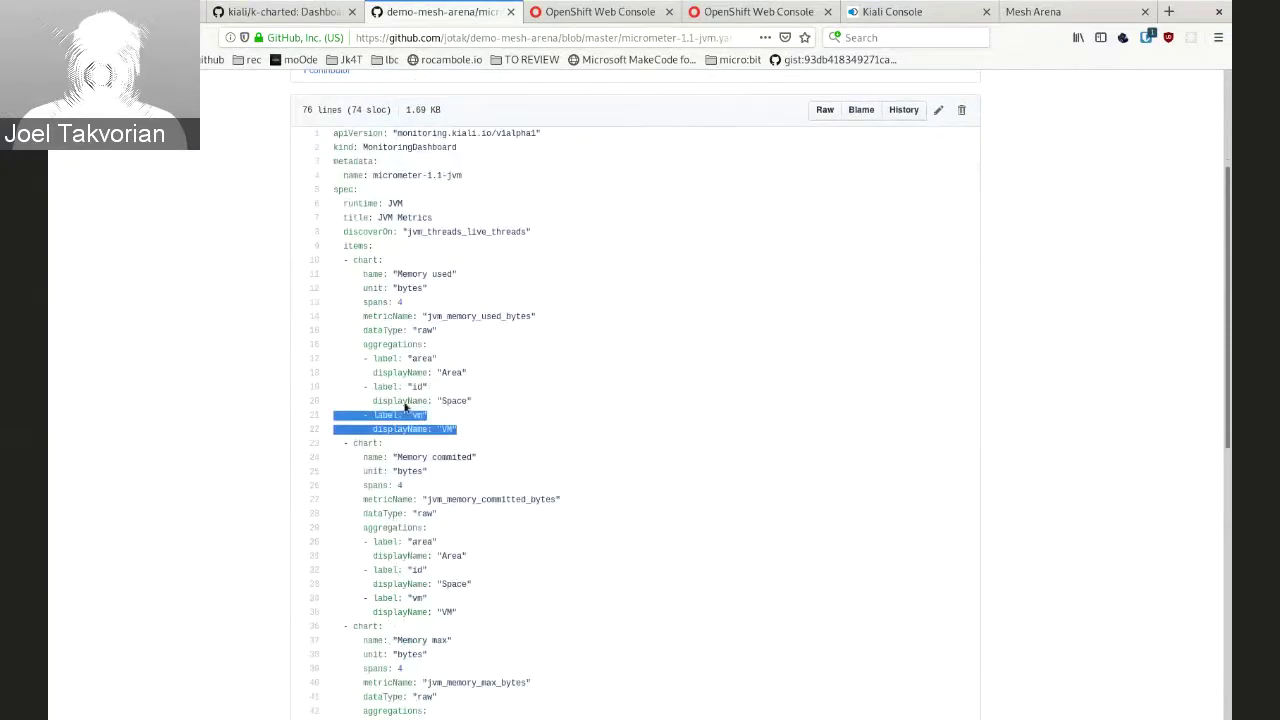
click(274, 14)
click(418, 16)
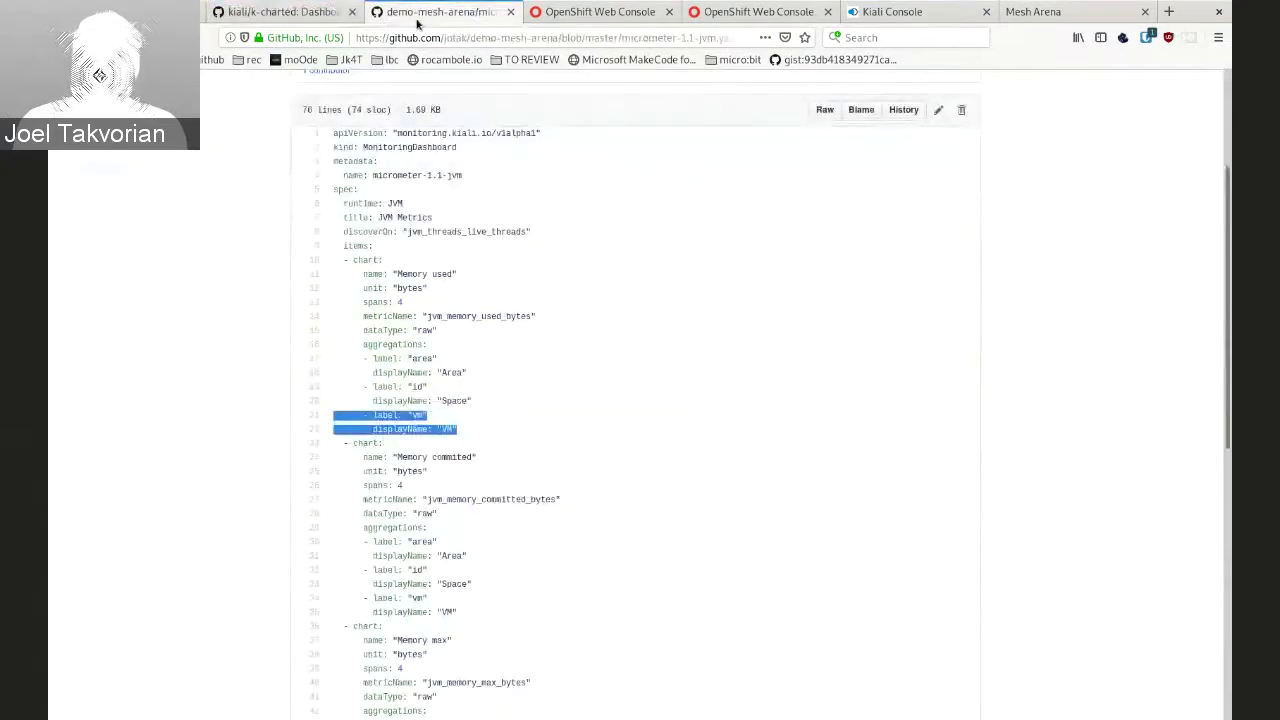
Return to the Kiali console and view the overview and template labels of the ai-locals workload
click(915, 14)
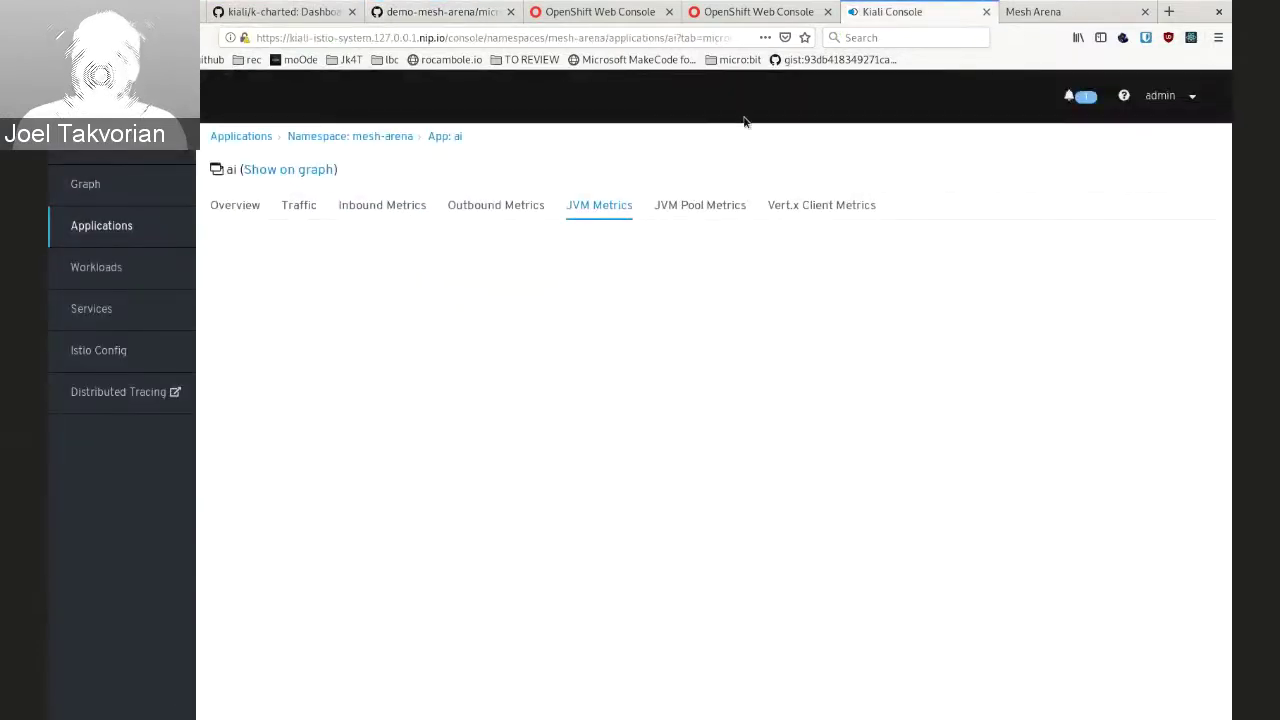
click(251, 208)
click(121, 269)
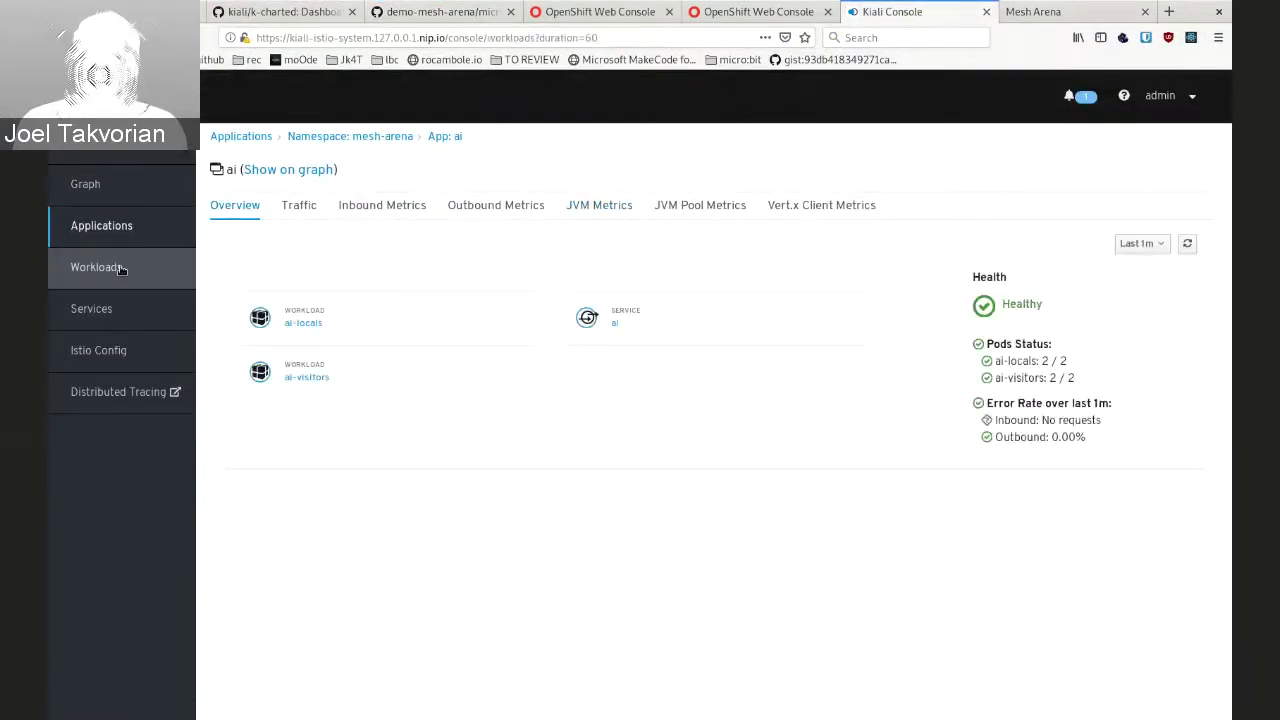
click(303, 272)
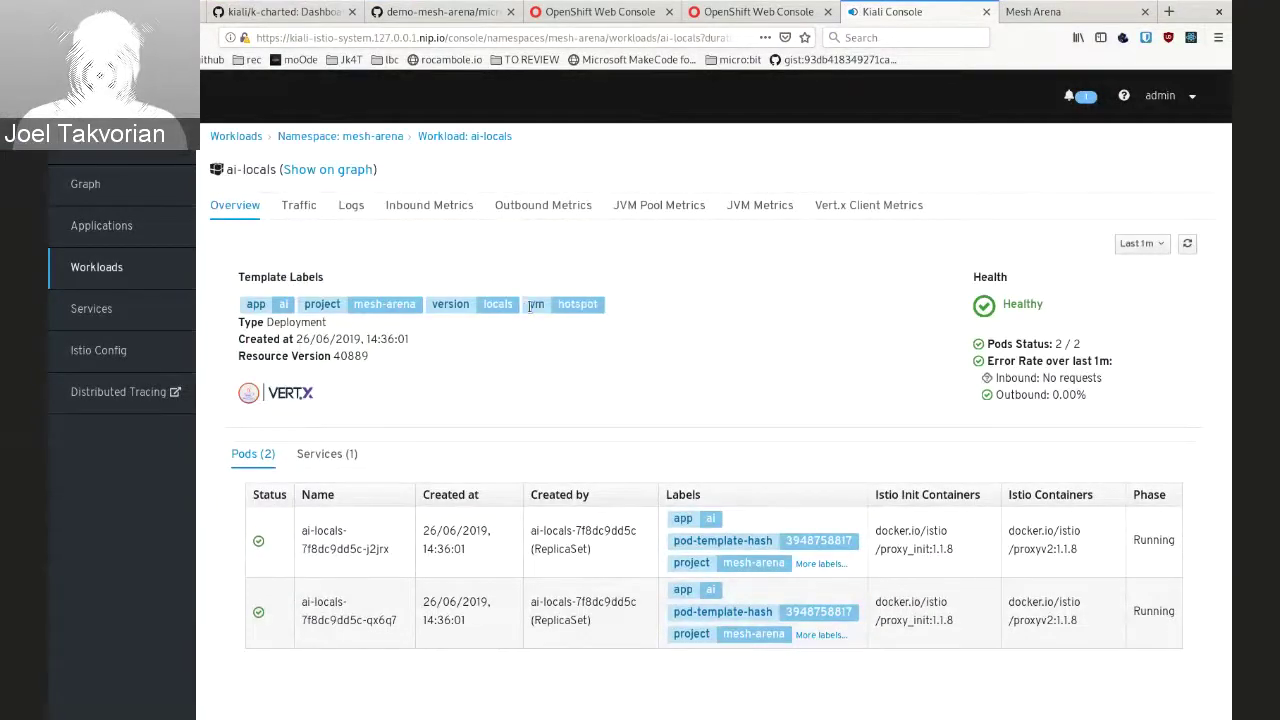
Open the ai-visitors workload in the mesh-arena namespace and display its JVM Metrics dashboard
click(360, 138)
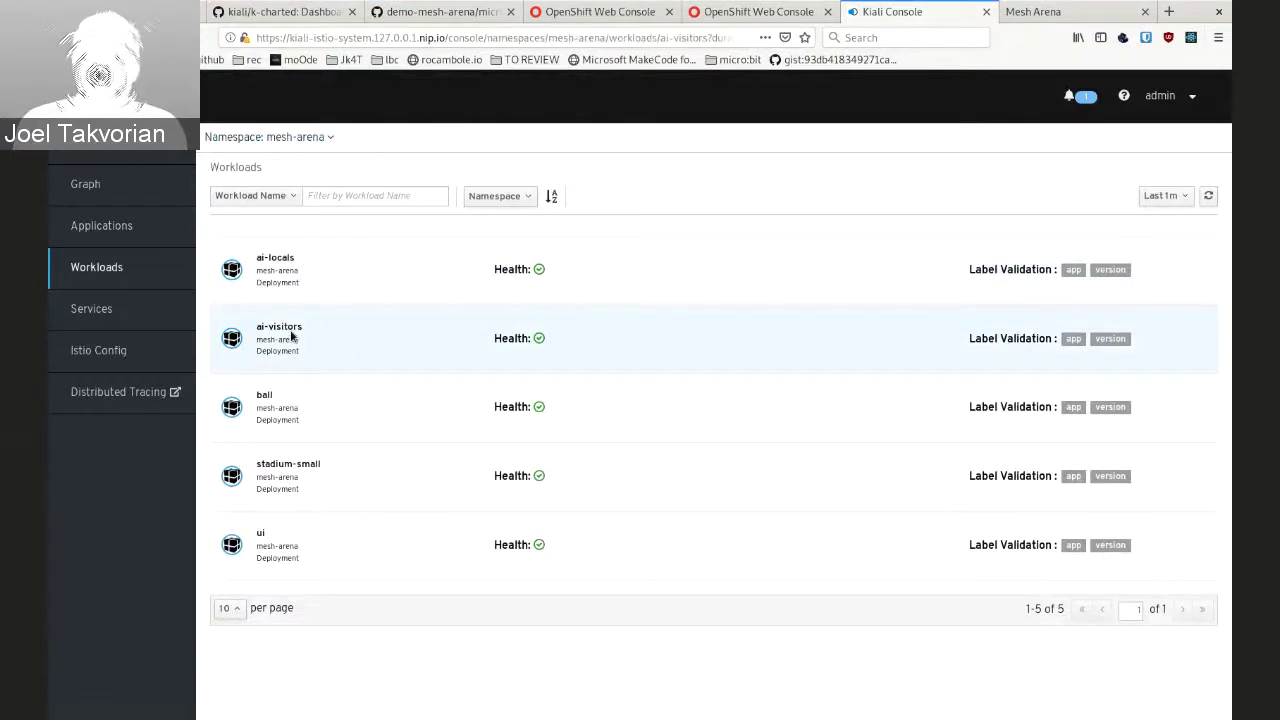
click(289, 332)
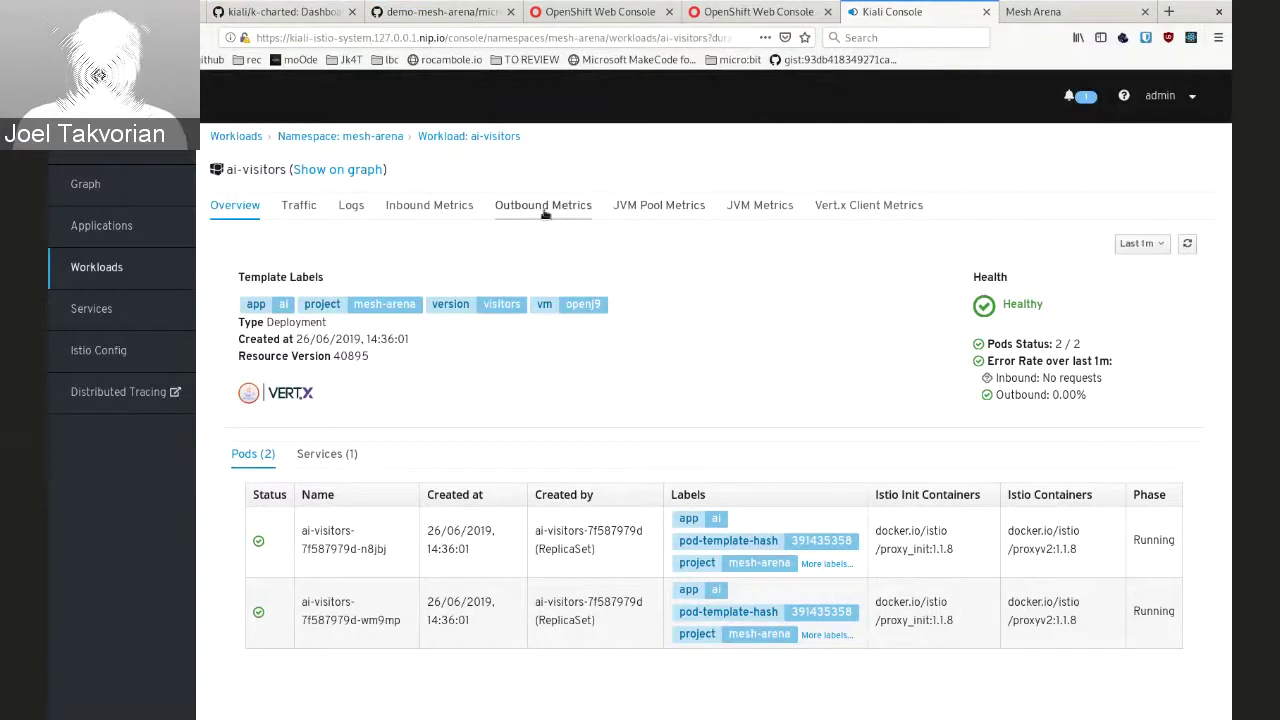
click(662, 208)
click(758, 207)
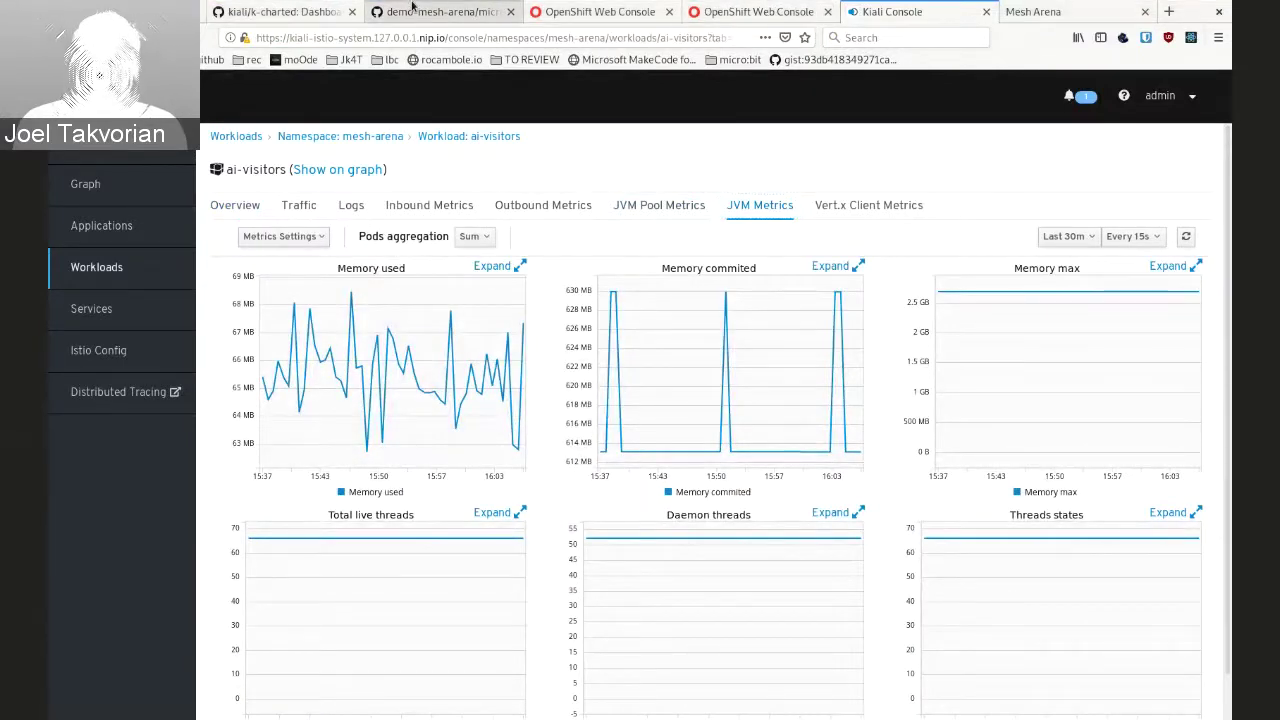
Go back to micrometer-1.1-jvm.yaml on GitHub and highlight the "Memory used" chart's vm label and VM display name again
click(440, 11)
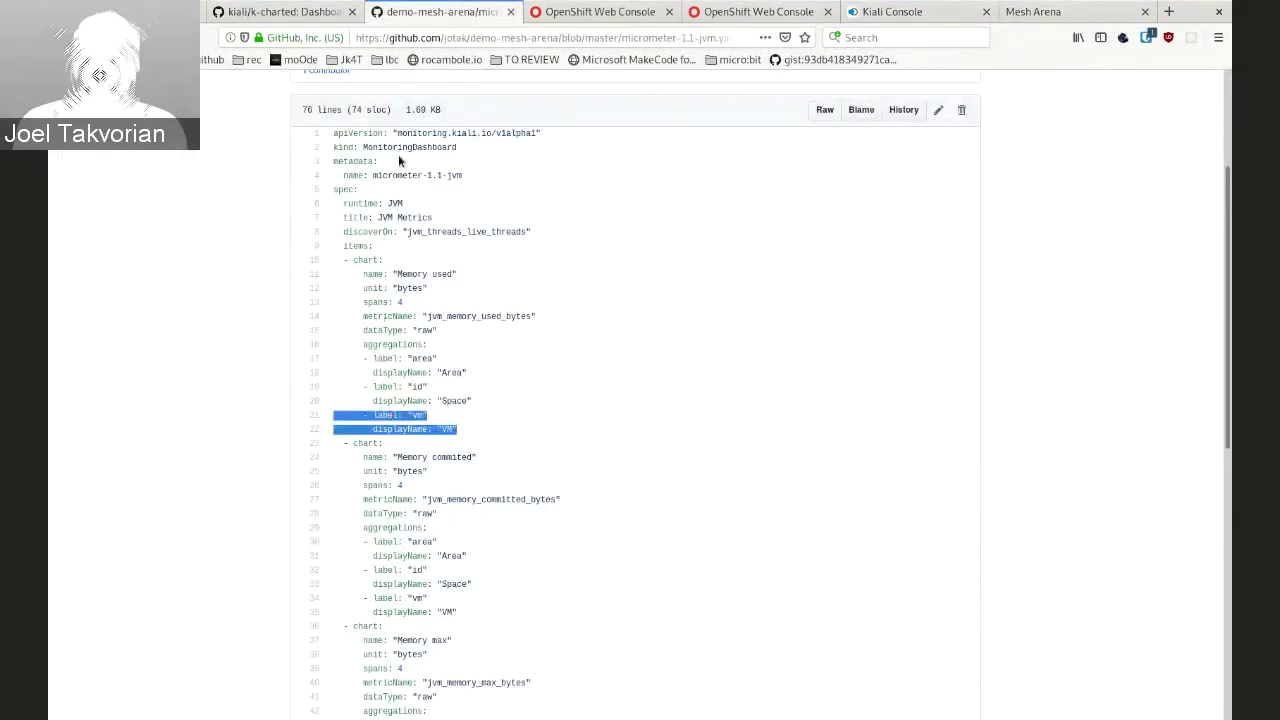
click(440, 428)
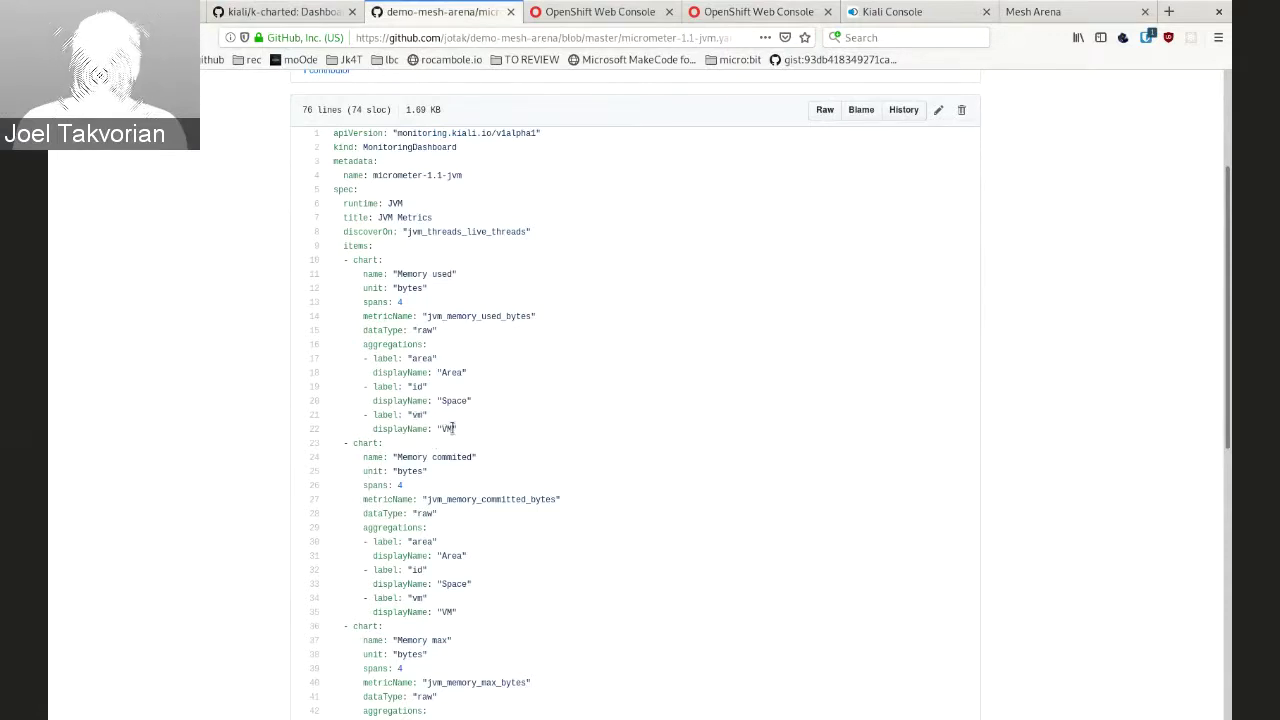
drag(457, 428, 334, 418)
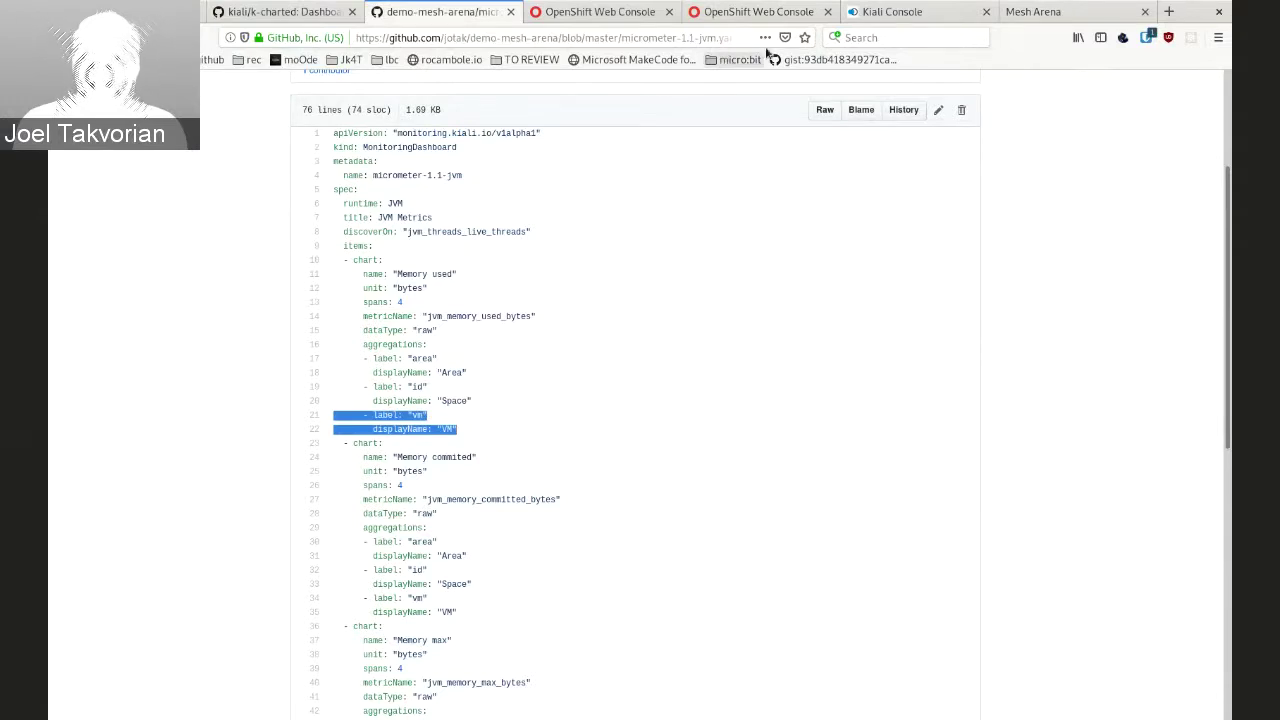
Return to the Kiali console and show the ai-visitors workload's JVM metrics by VM
click(894, 17)
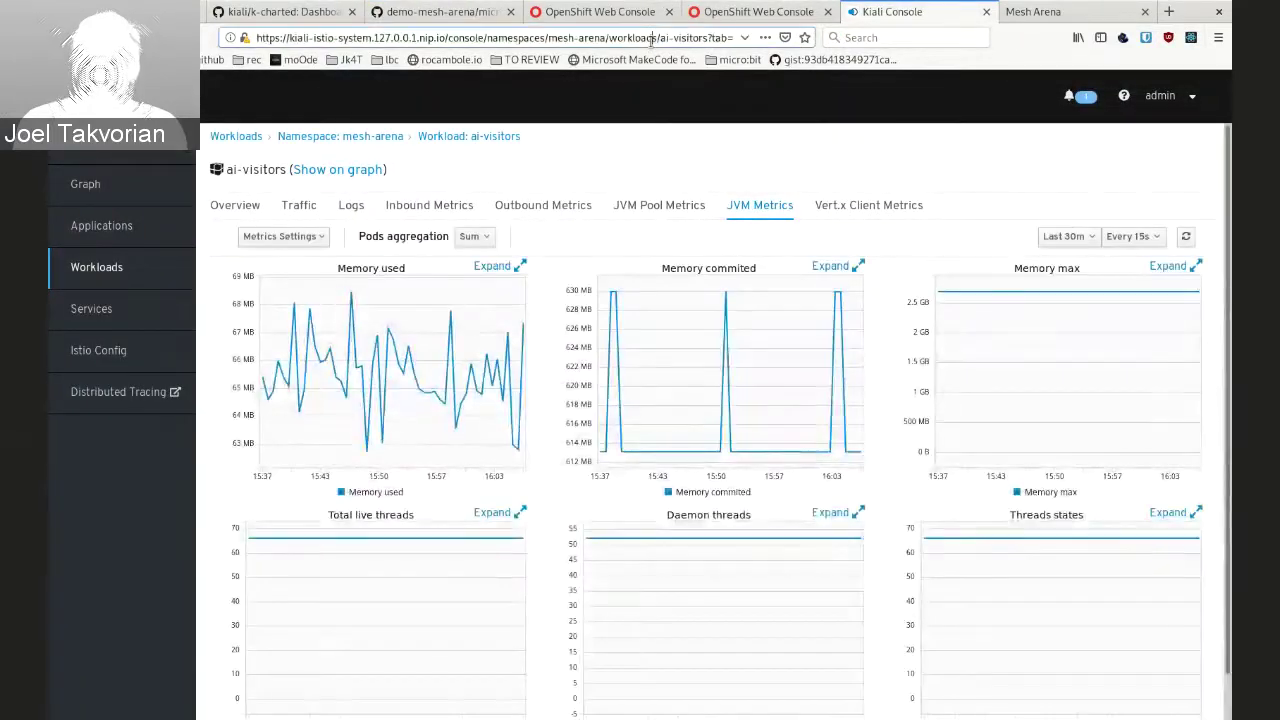
click(305, 236)
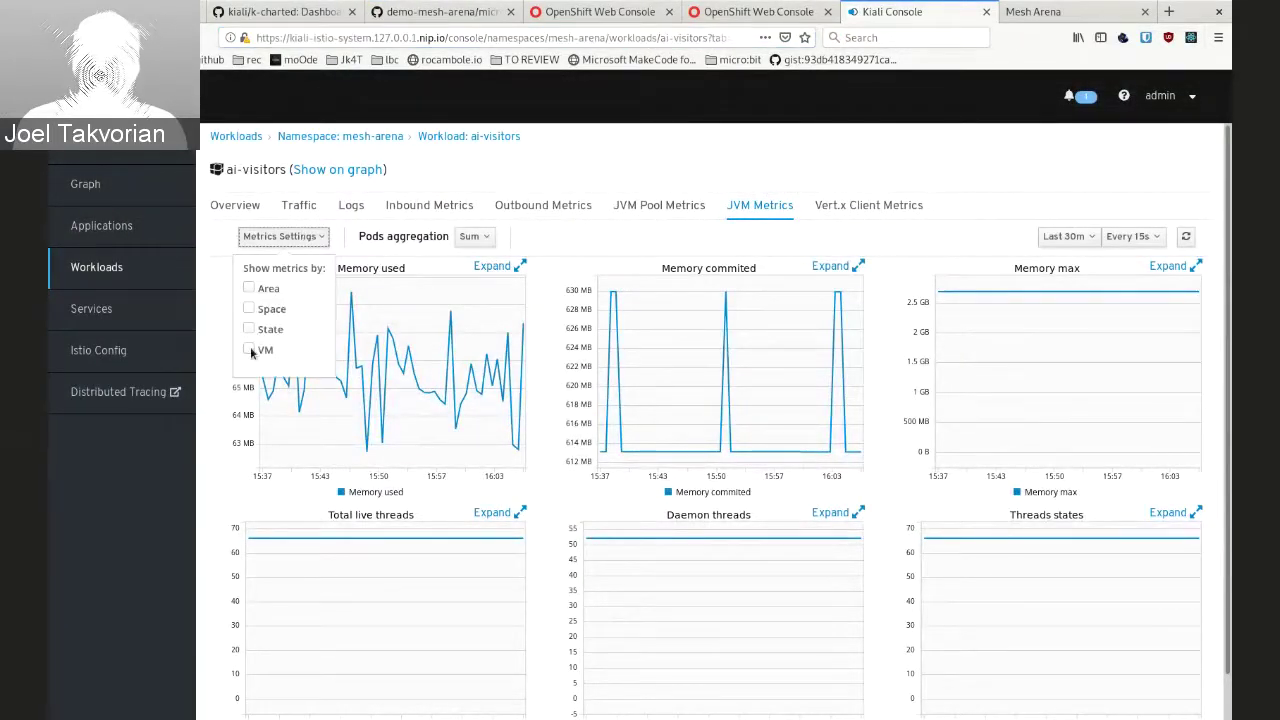
click(249, 349)
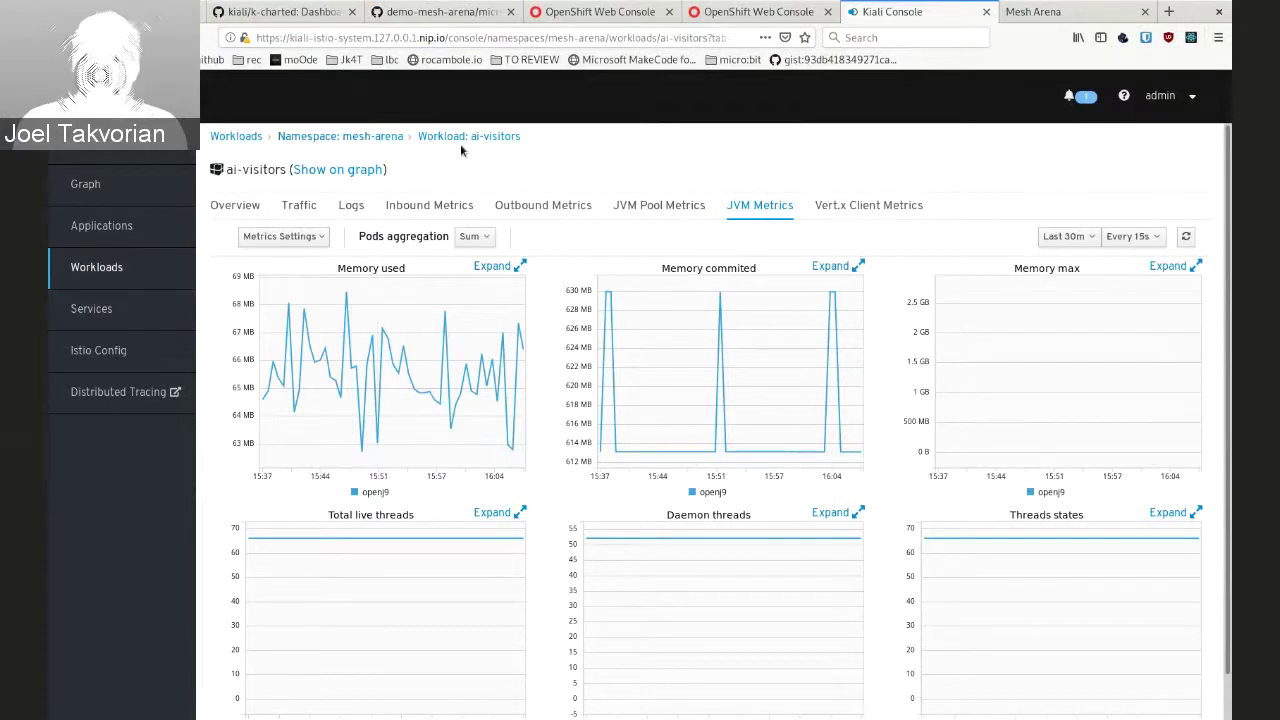
Open the ai application's JVM Metrics dashboard and show its metrics by VM
click(117, 224)
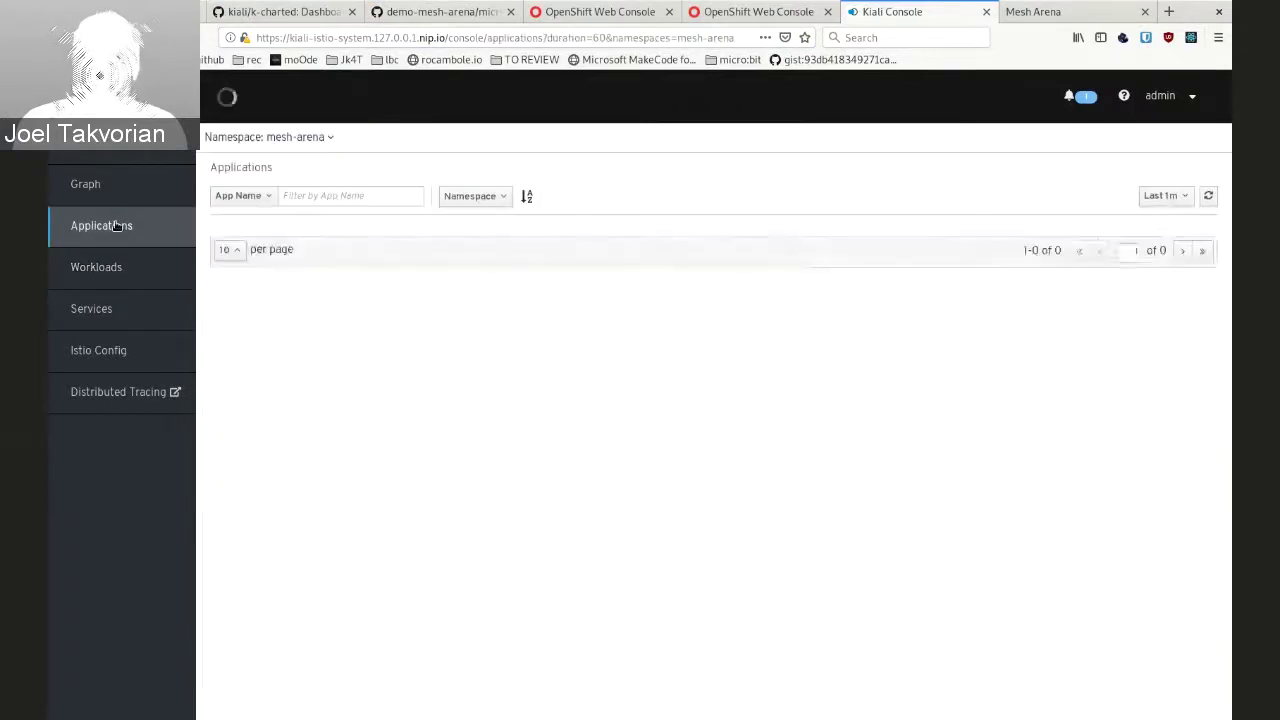
click(281, 269)
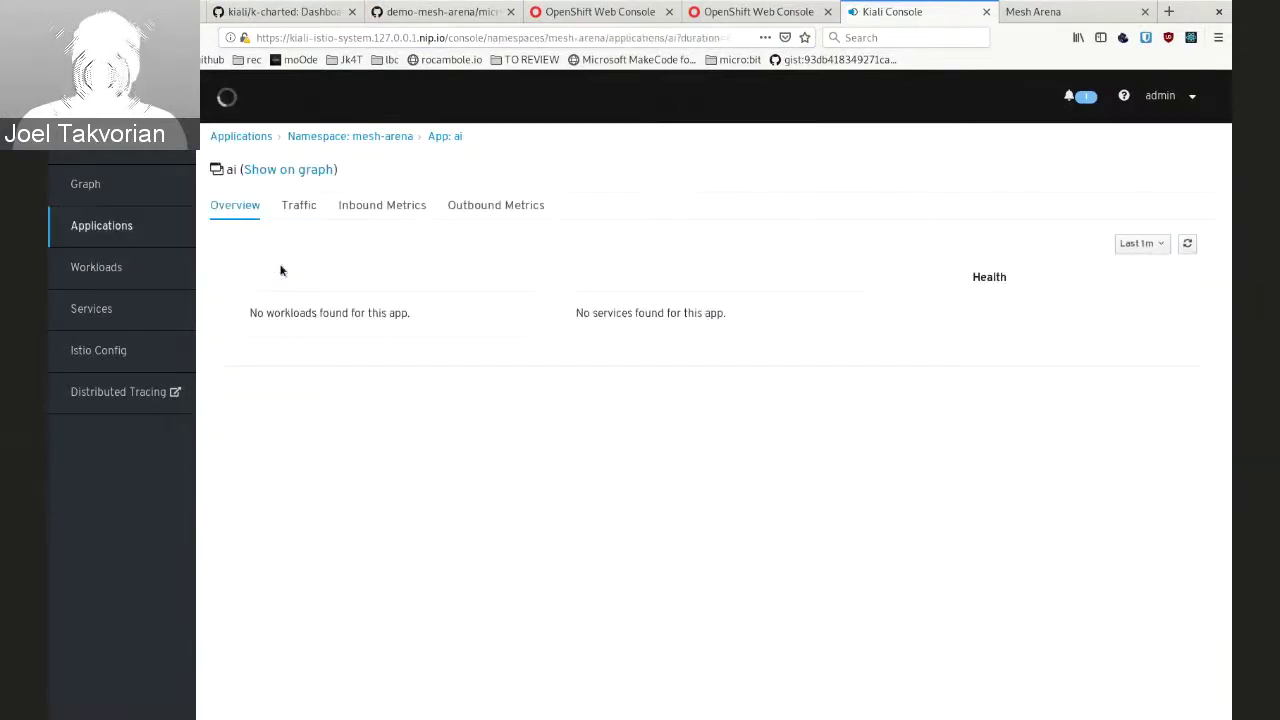
click(583, 207)
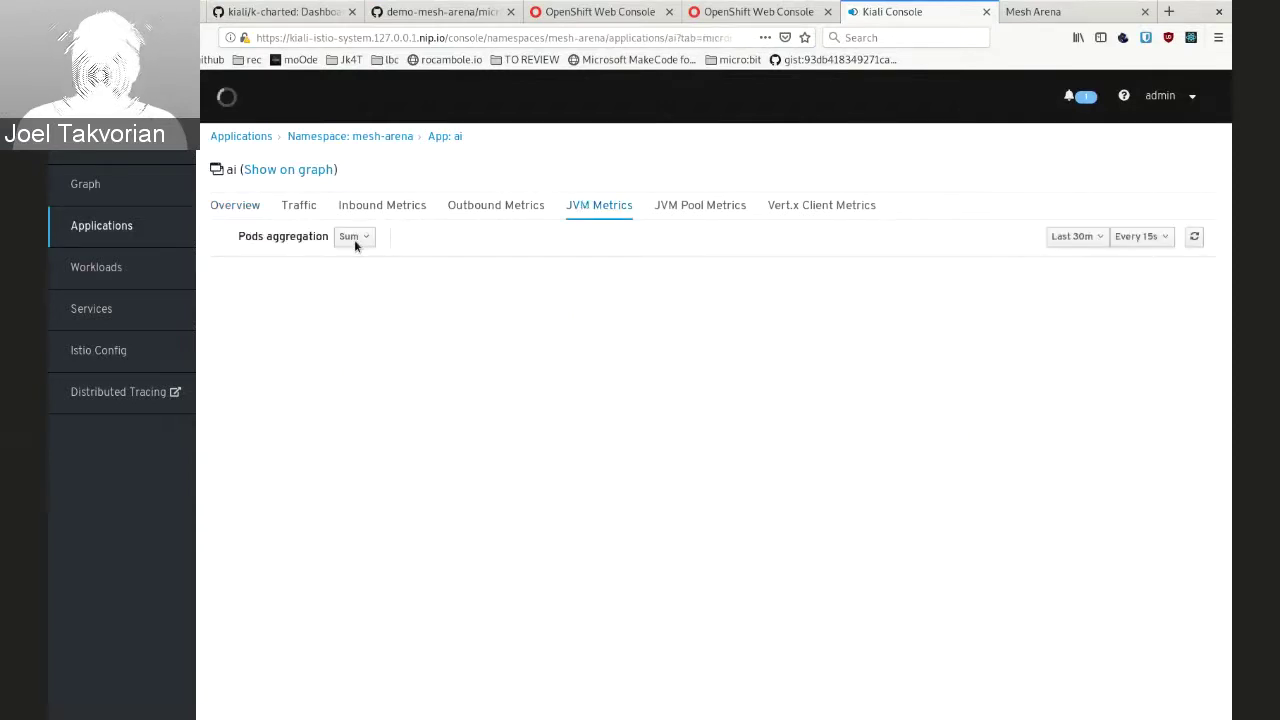
click(283, 236)
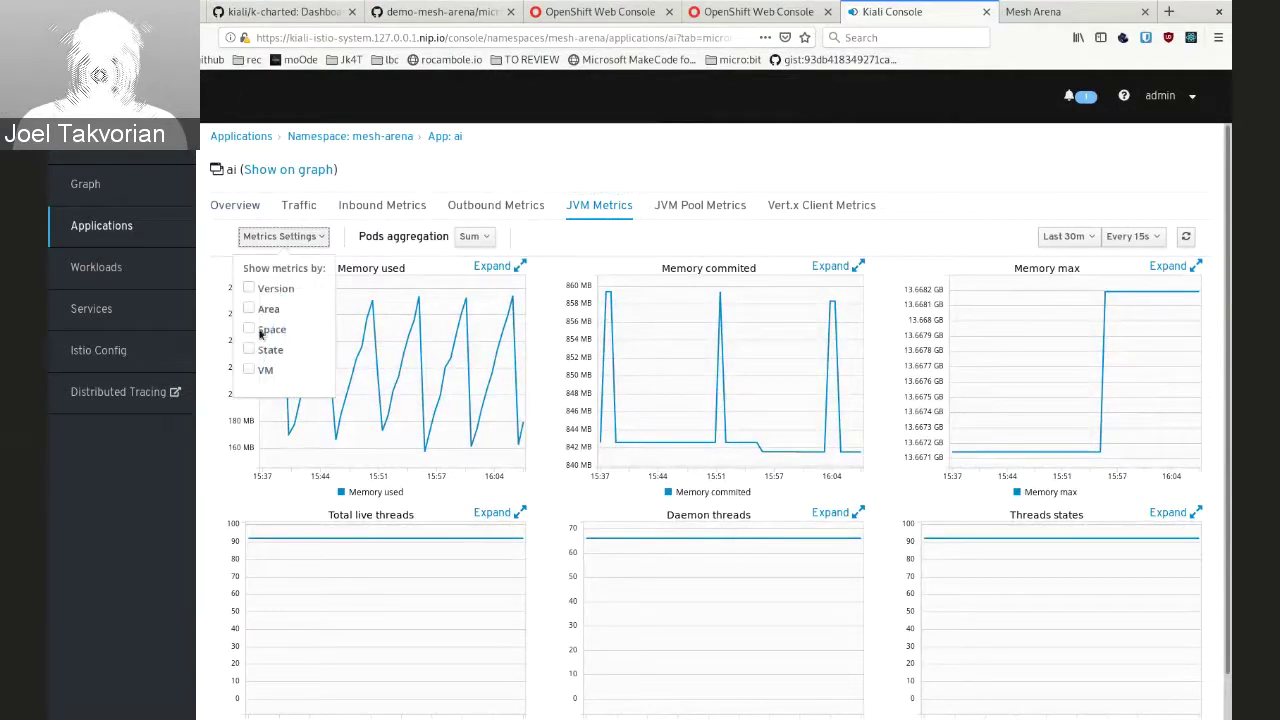
click(248, 370)
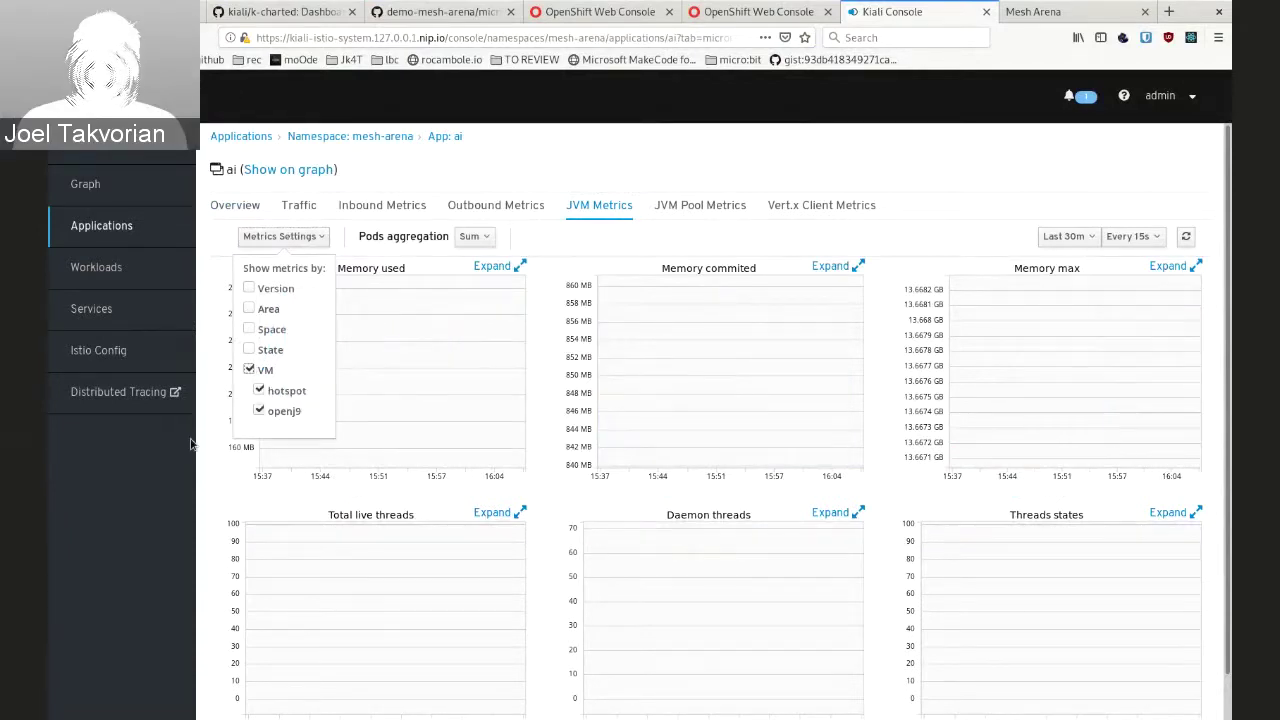
click(182, 453)
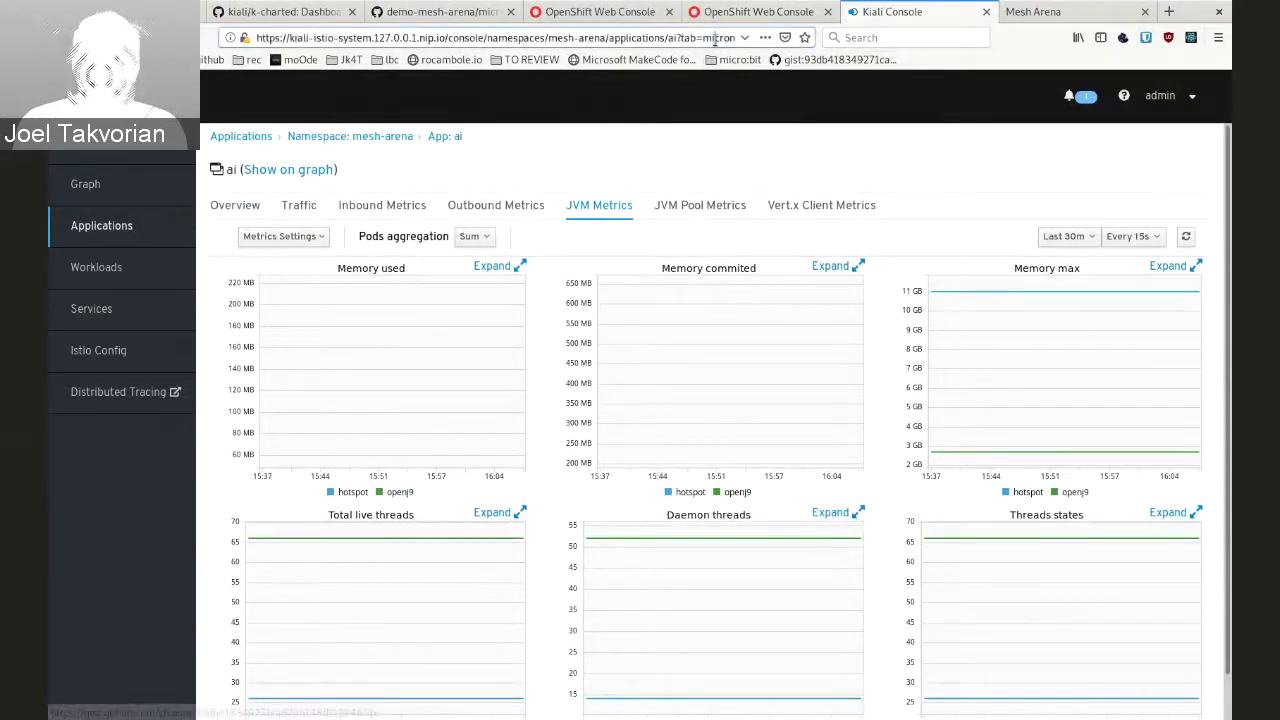
Reload the ai application's JVM Metrics page and reapply the VM grouping to its charts
key(Return)
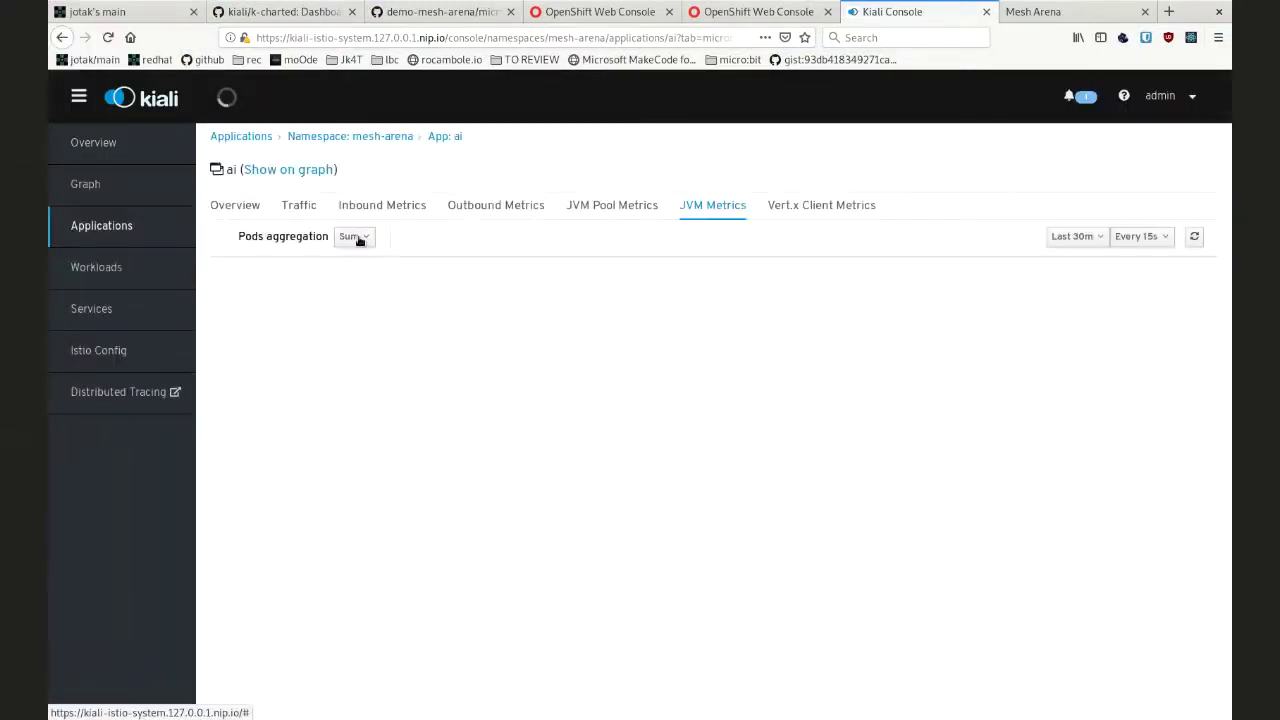
click(313, 238)
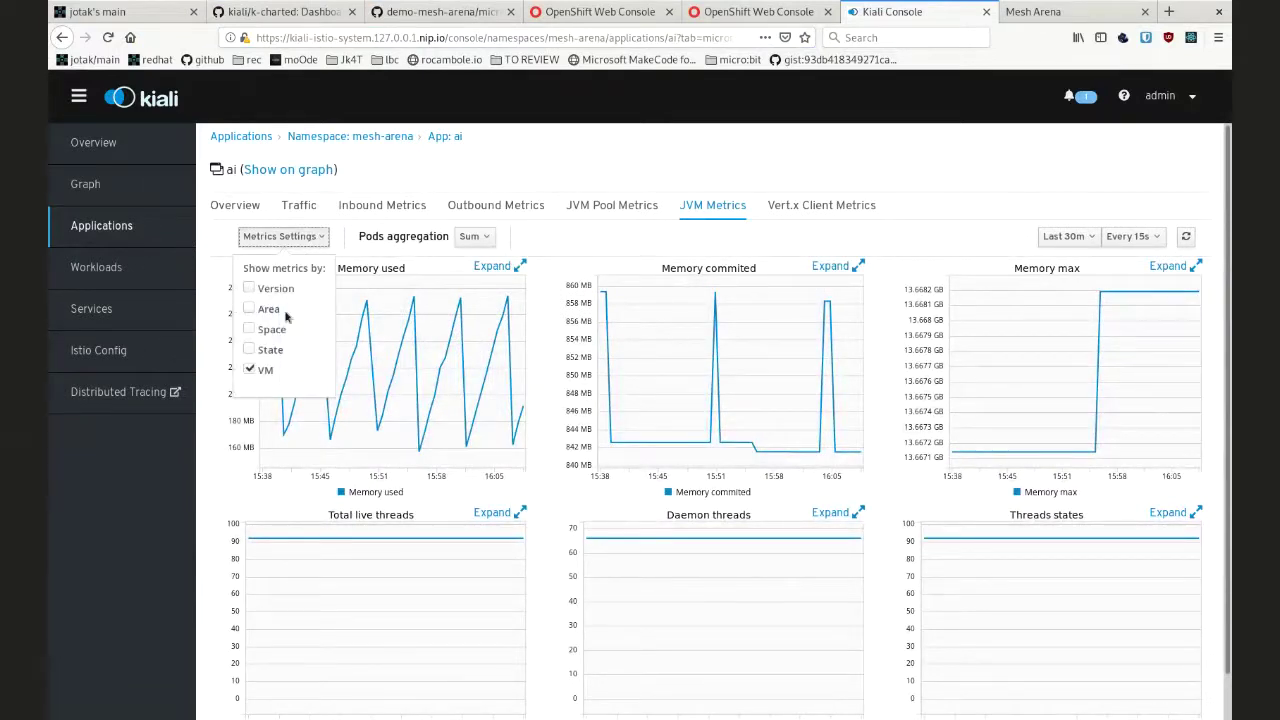
click(249, 370)
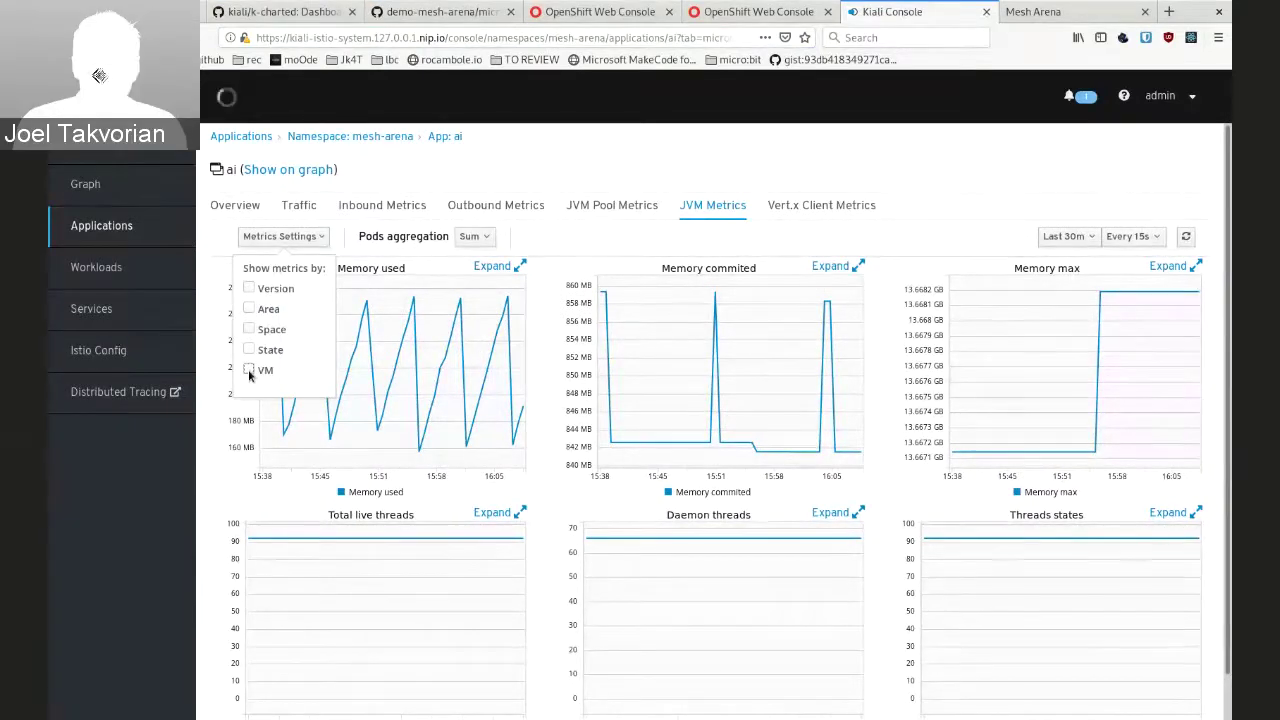
click(157, 521)
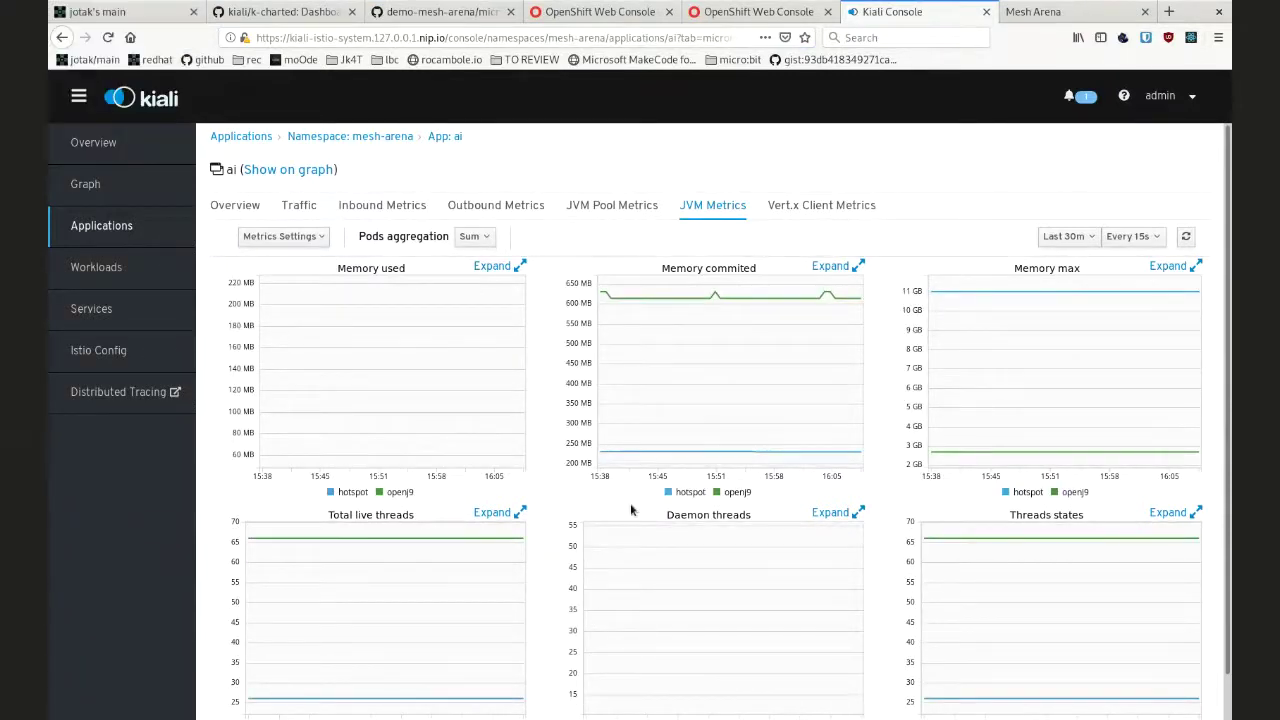
Examine the ai application's memory and thread charts split by VM, and display its inbound metrics
scroll(686, 480, down, 1)
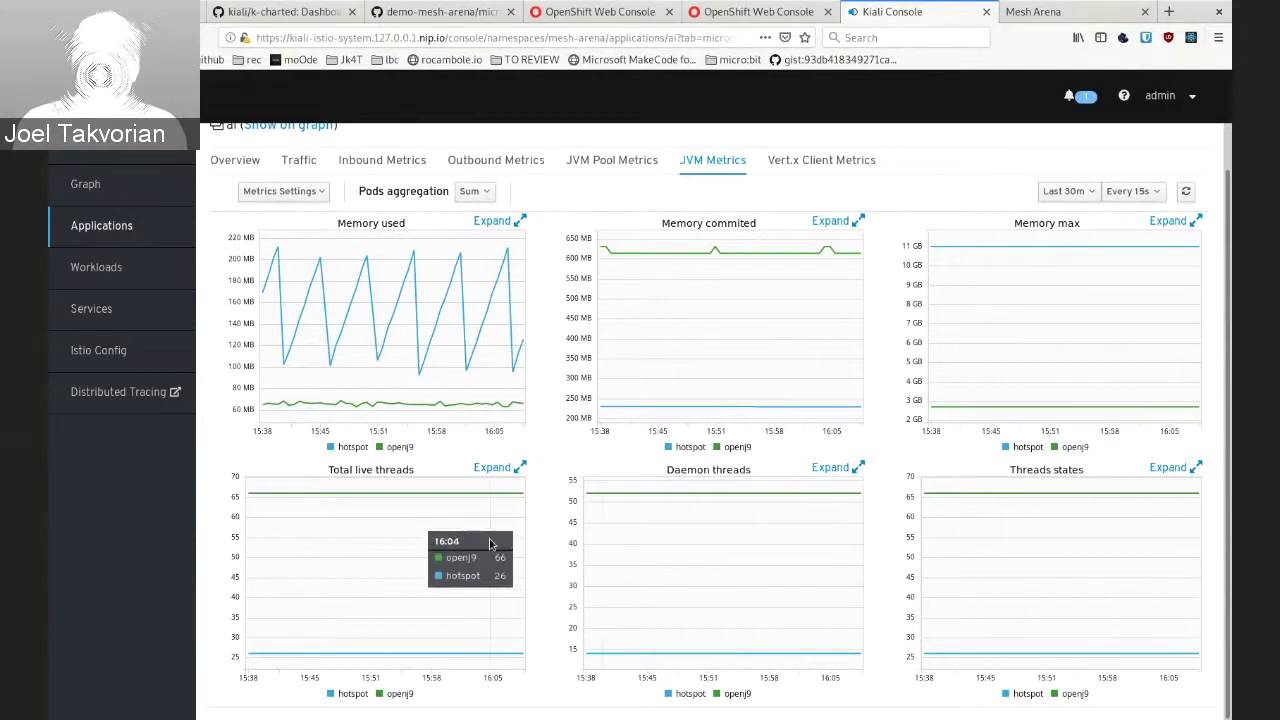
scroll(490, 540, up, 1)
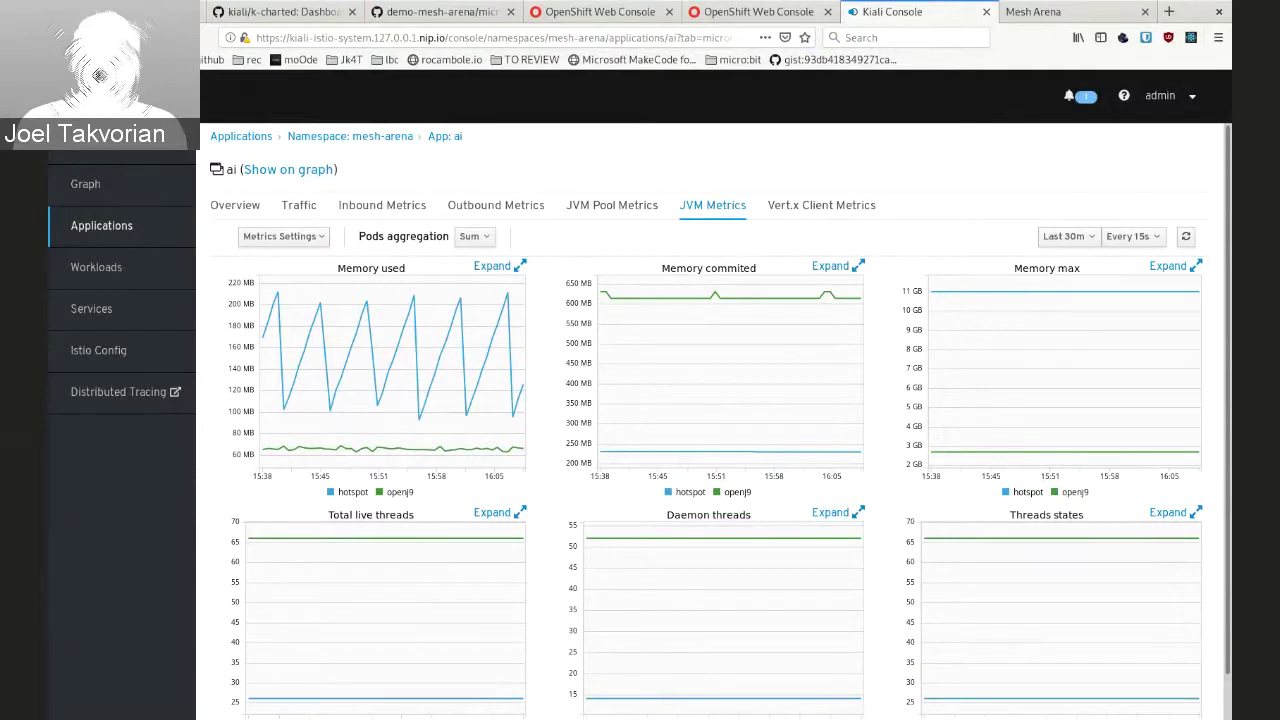
click(385, 216)
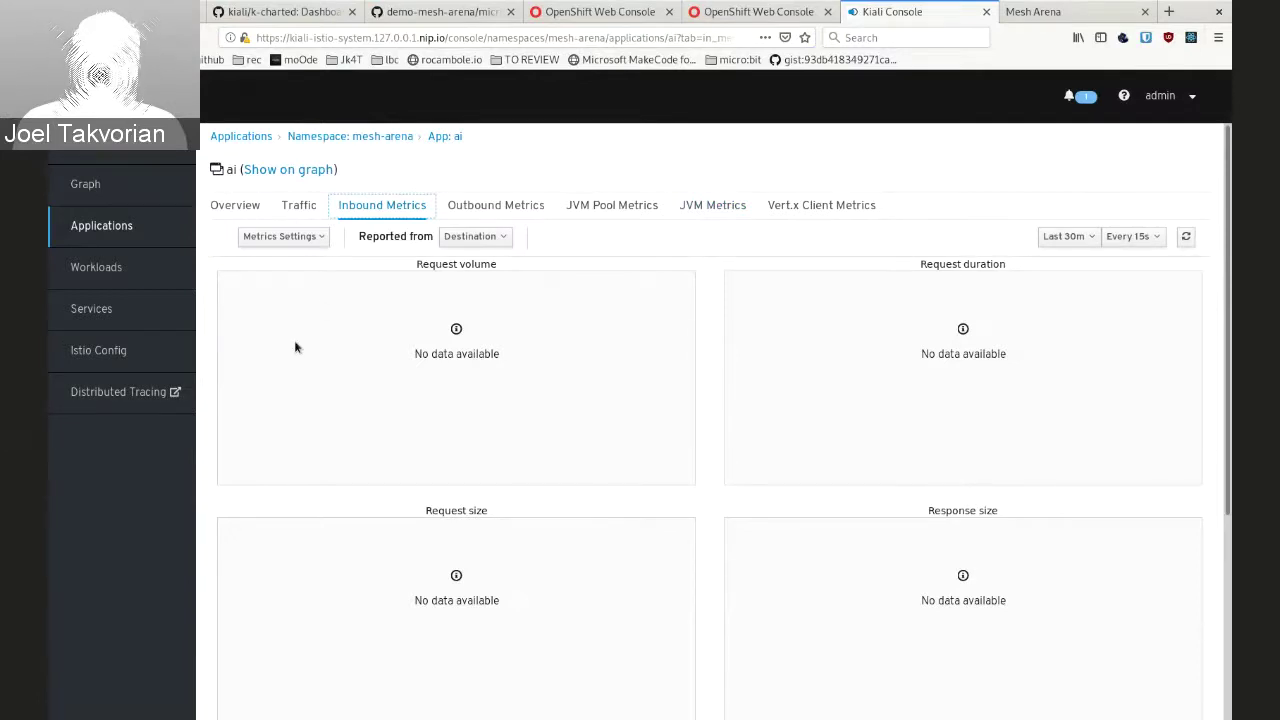
Return to the ai application's JVM Metrics dashboard
click(711, 207)
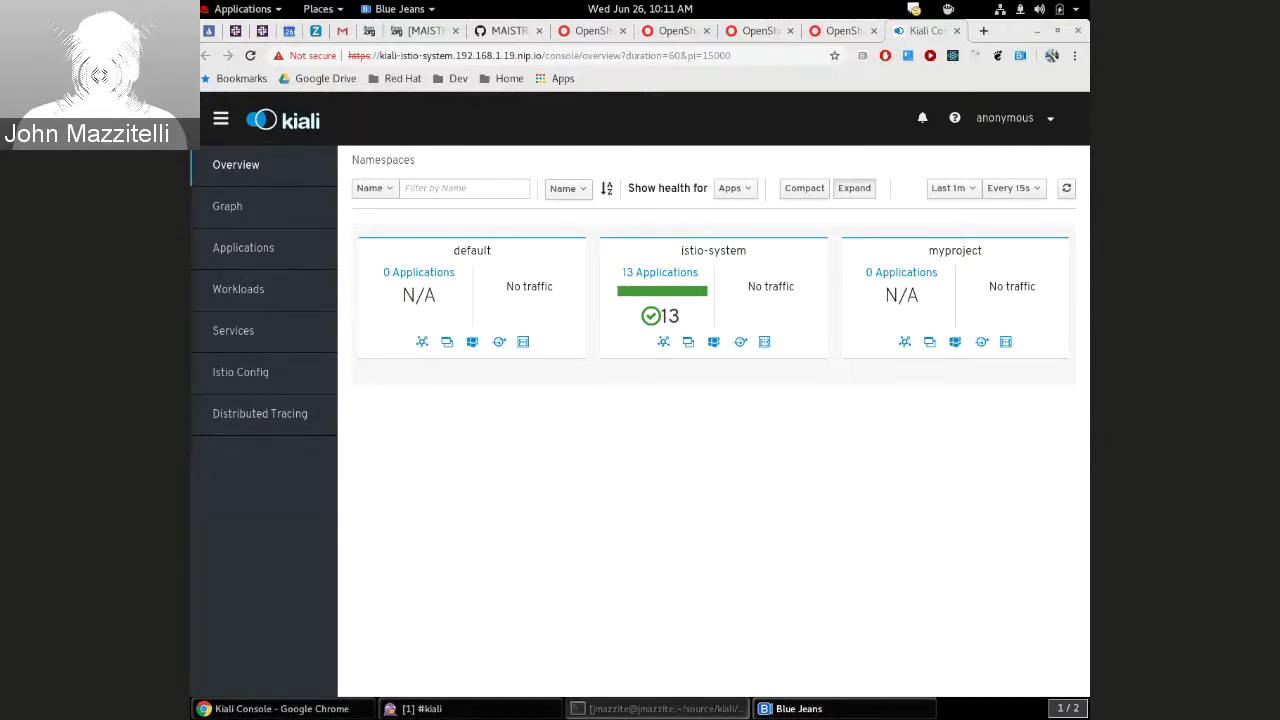
Create a namespace named mazz with oc in the terminal, and move the terminal window clear of Kiali's namespace cards
click(678, 707)
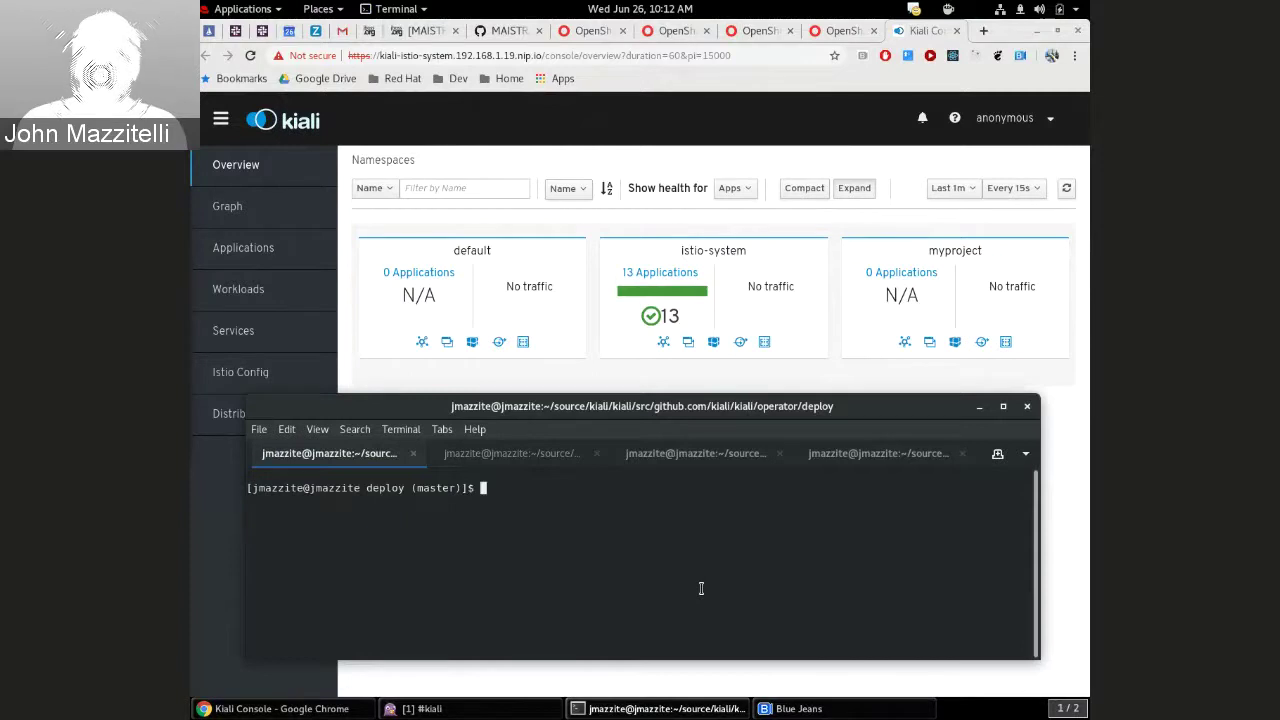
text(oc )
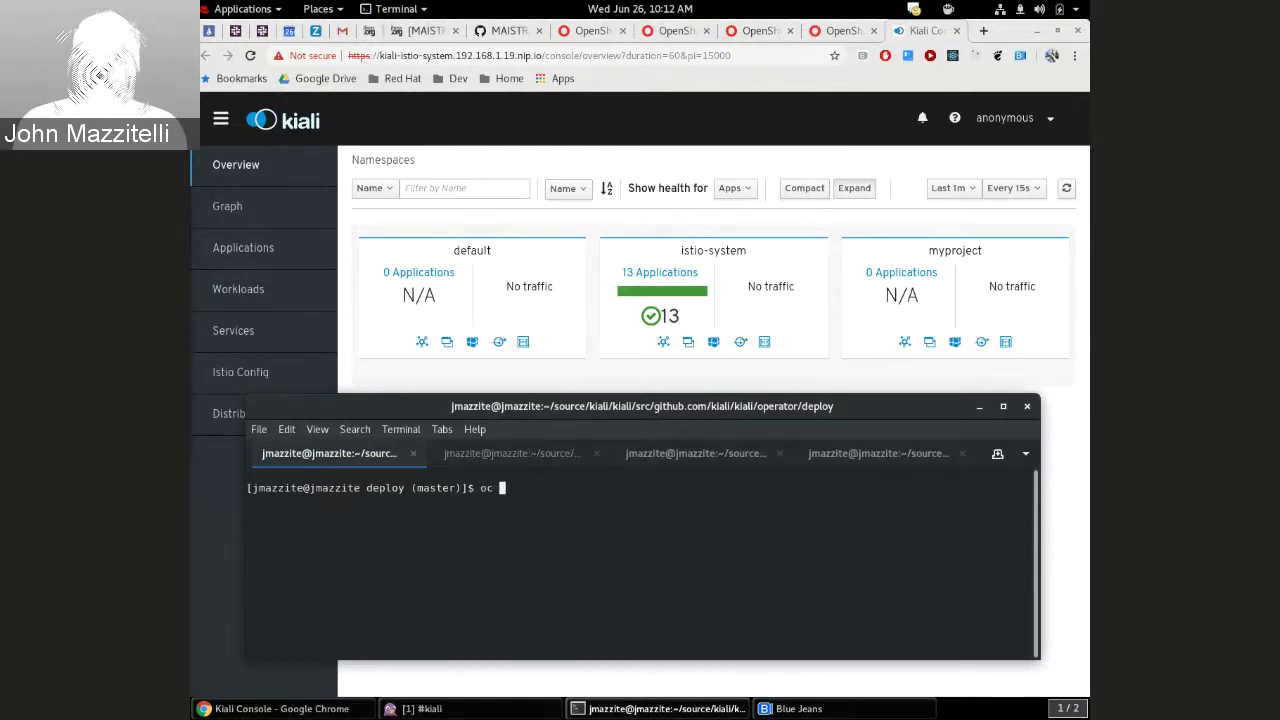
text(create ns mazz)
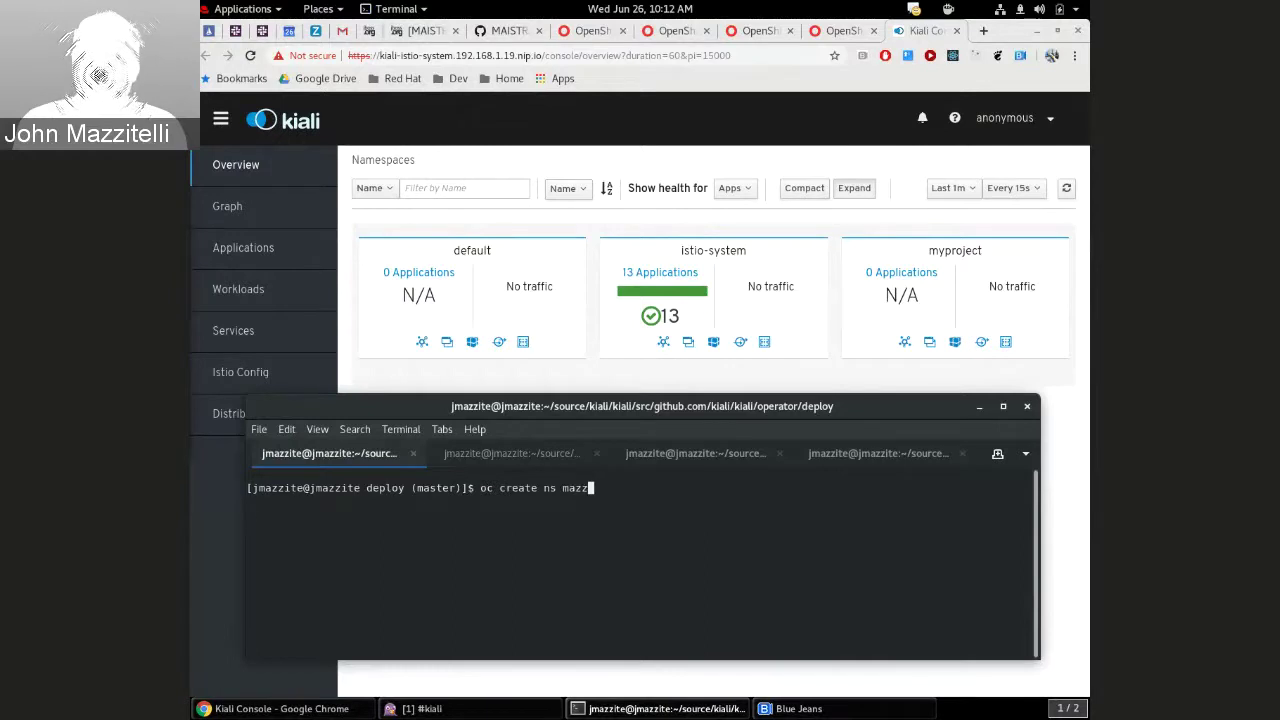
key(Return)
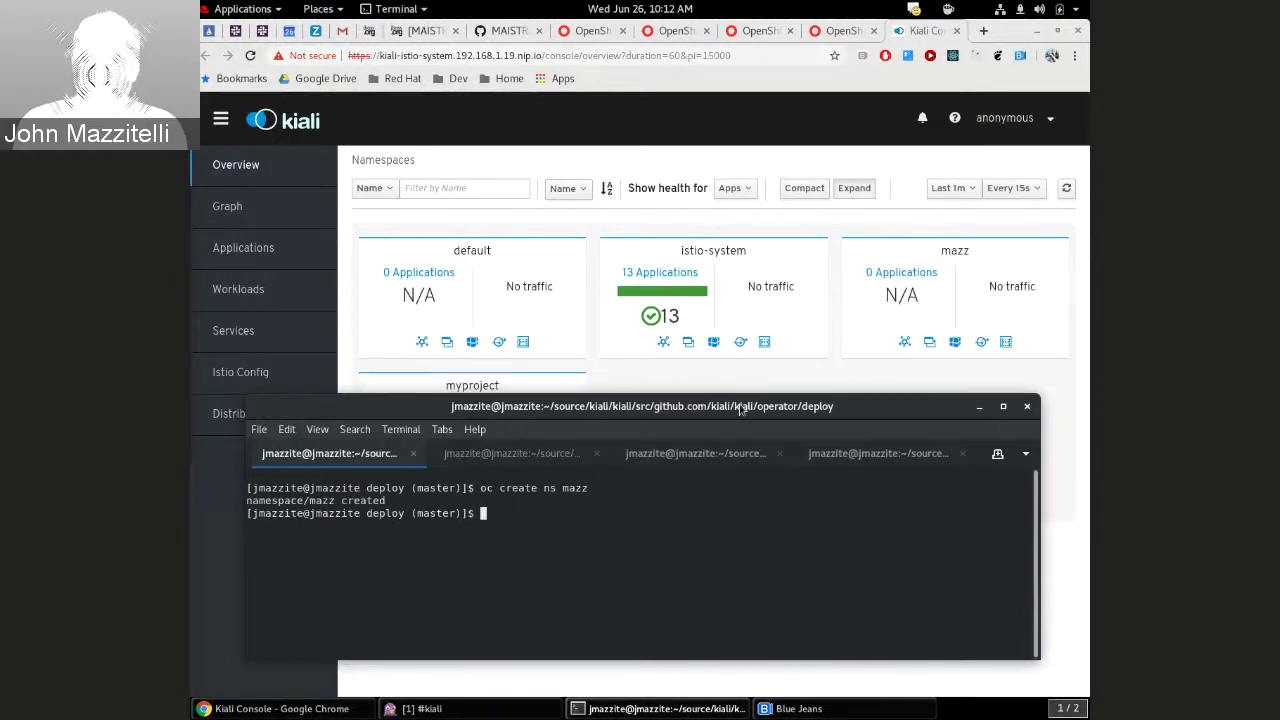
drag(740, 410, 735, 447)
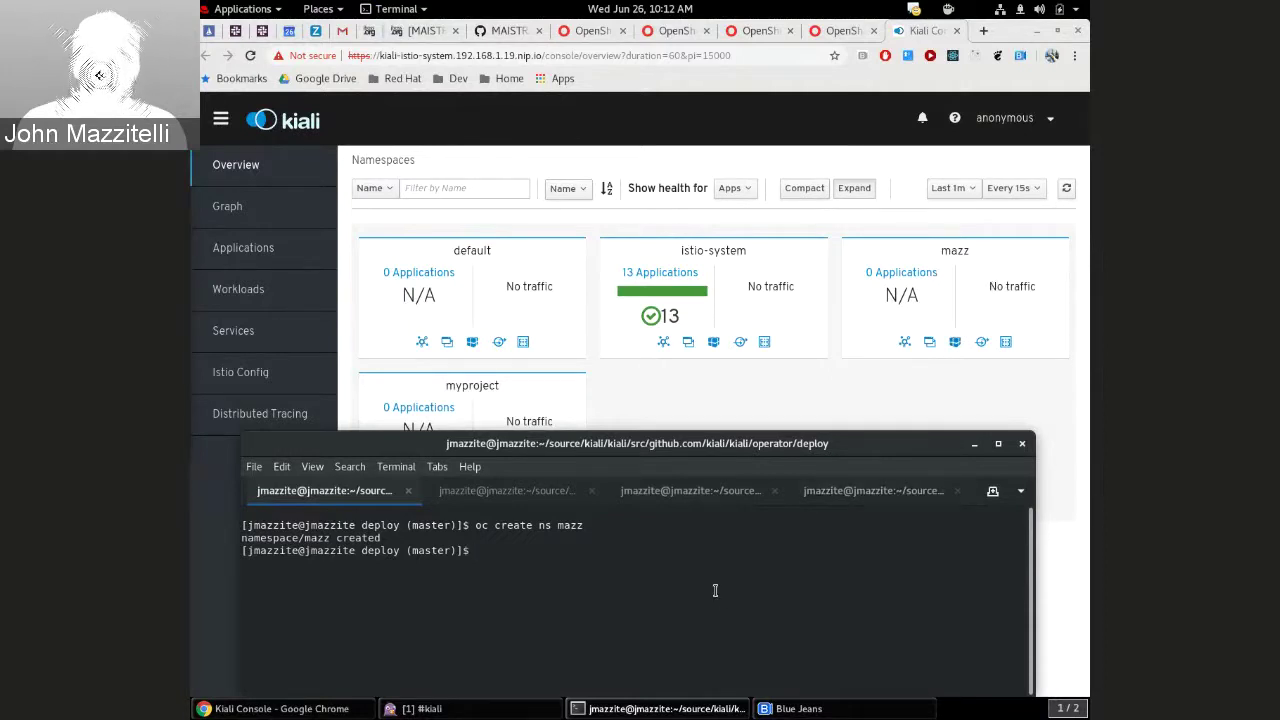
Delete the mazz namespace by reworking the previous terminal command into oc delete ns mazz
key(Up)
key(Left)
key(Left)
key(Left)
key(Left)
key(Left)
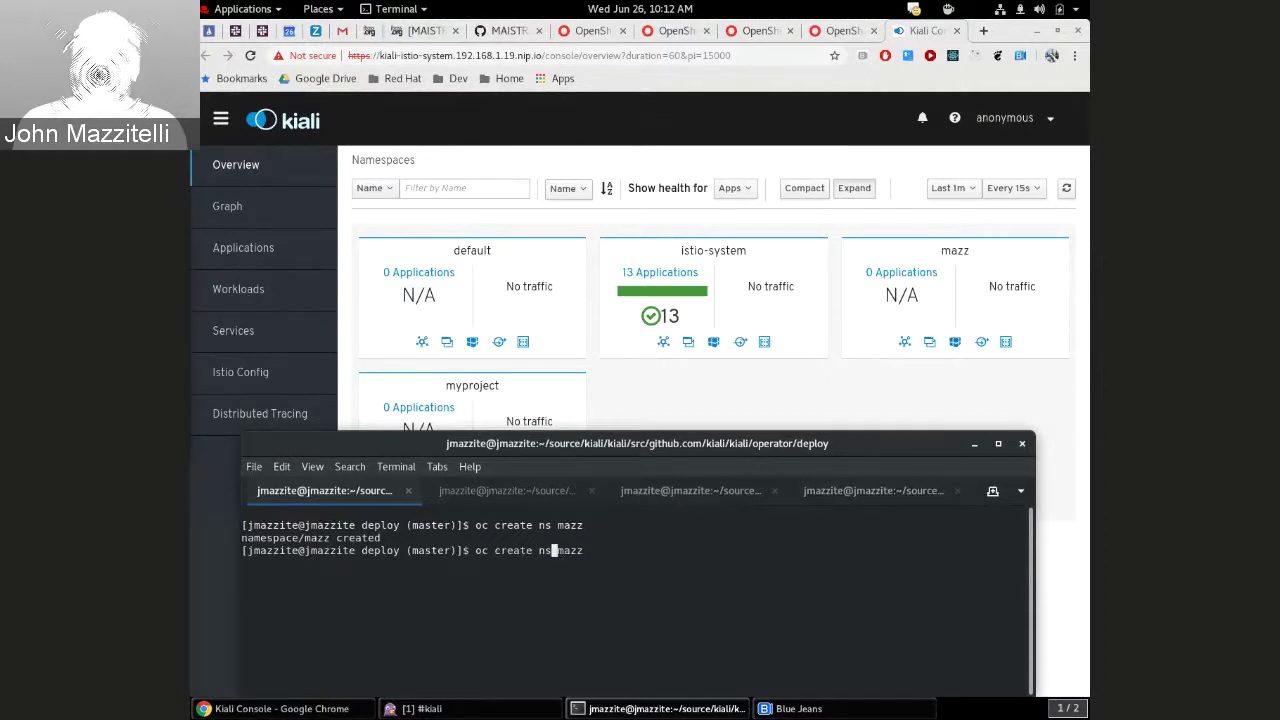
key(Left)
key(Left)
key(Left)
key(BackSpace)
key(BackSpace)
key(BackSpace)
key(BackSpace)
key(BackSpace)
key(BackSpace)
text(delete)
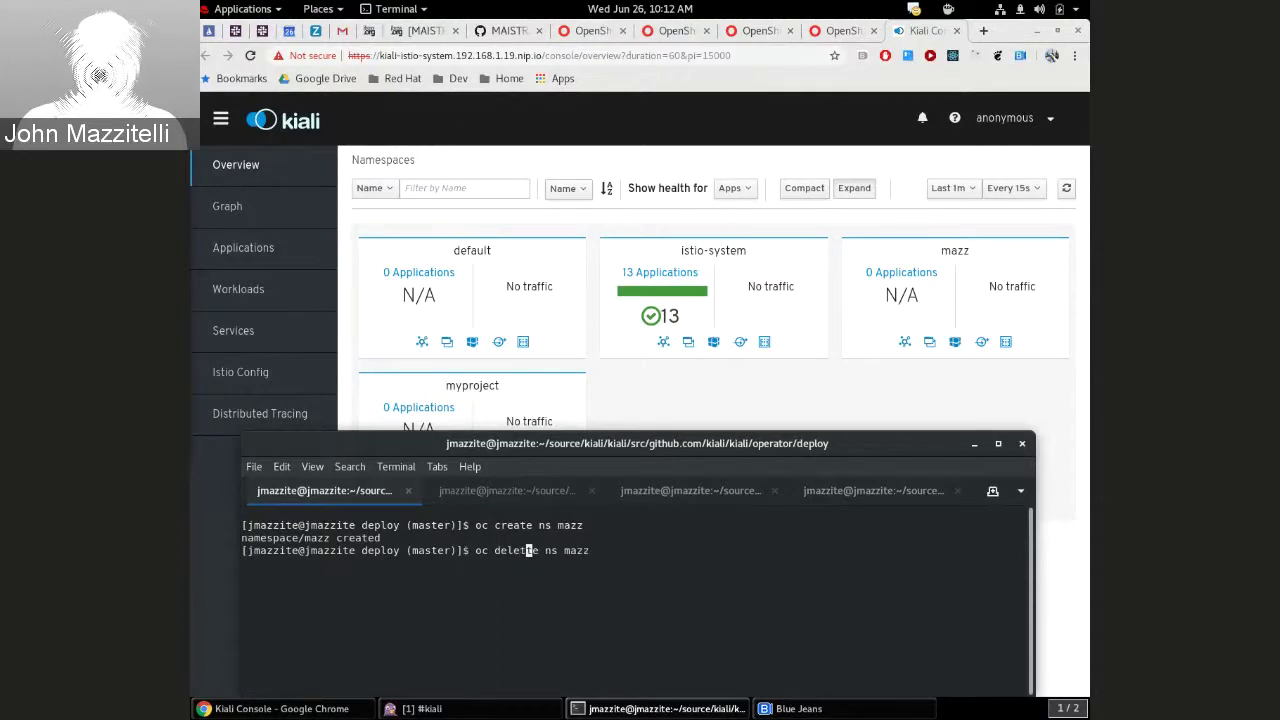
key(Return)
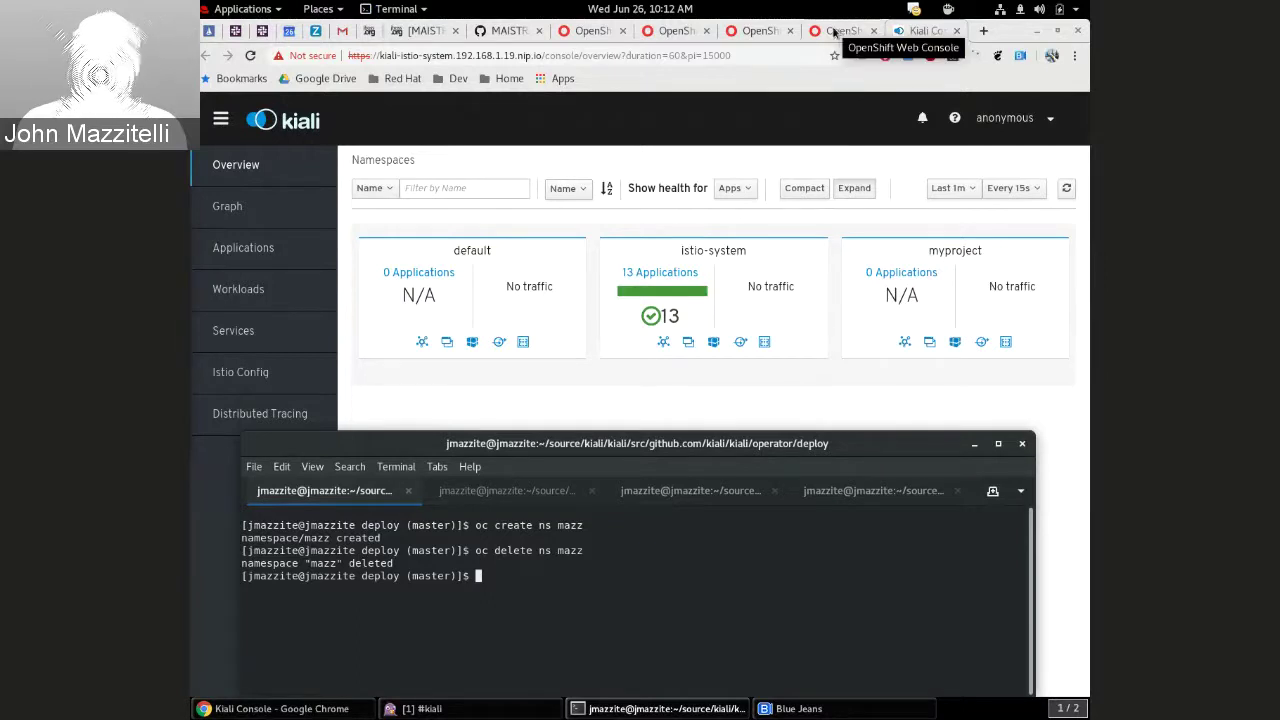
In the OpenShift console, set accessible_namespaces in the kiali resource's YAML to myproject and save the resource
click(835, 31)
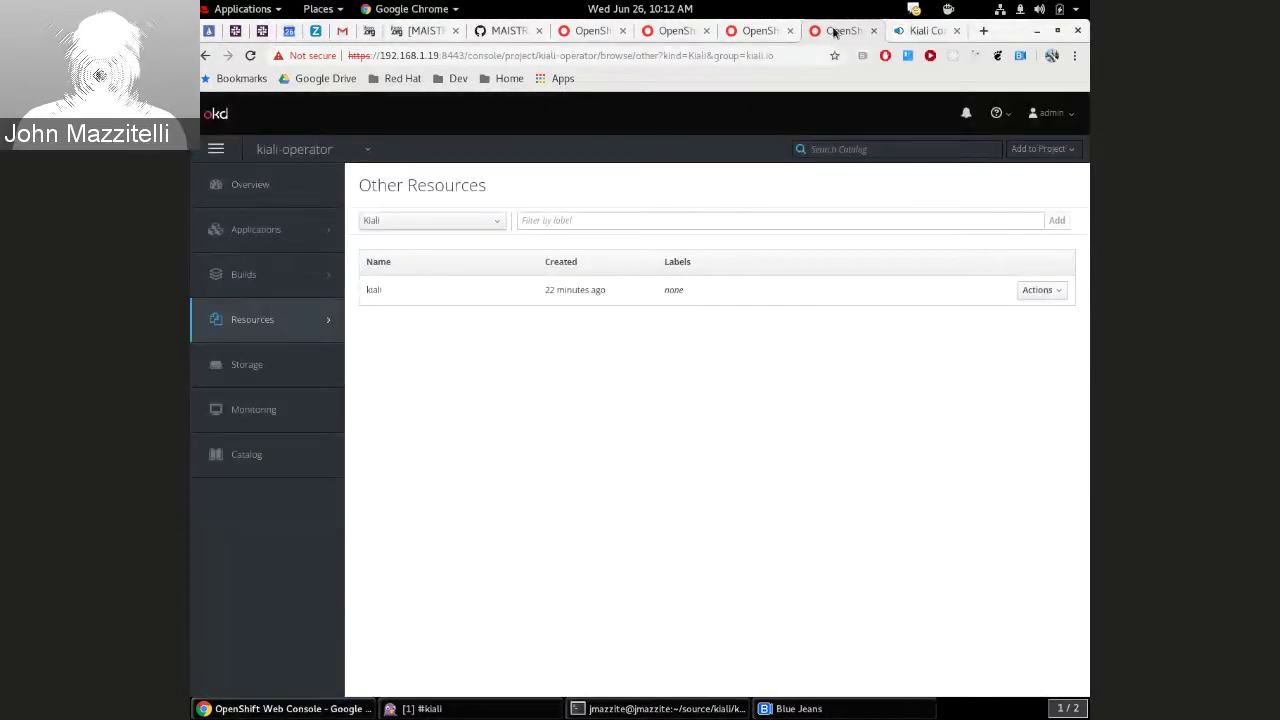
click(1032, 291)
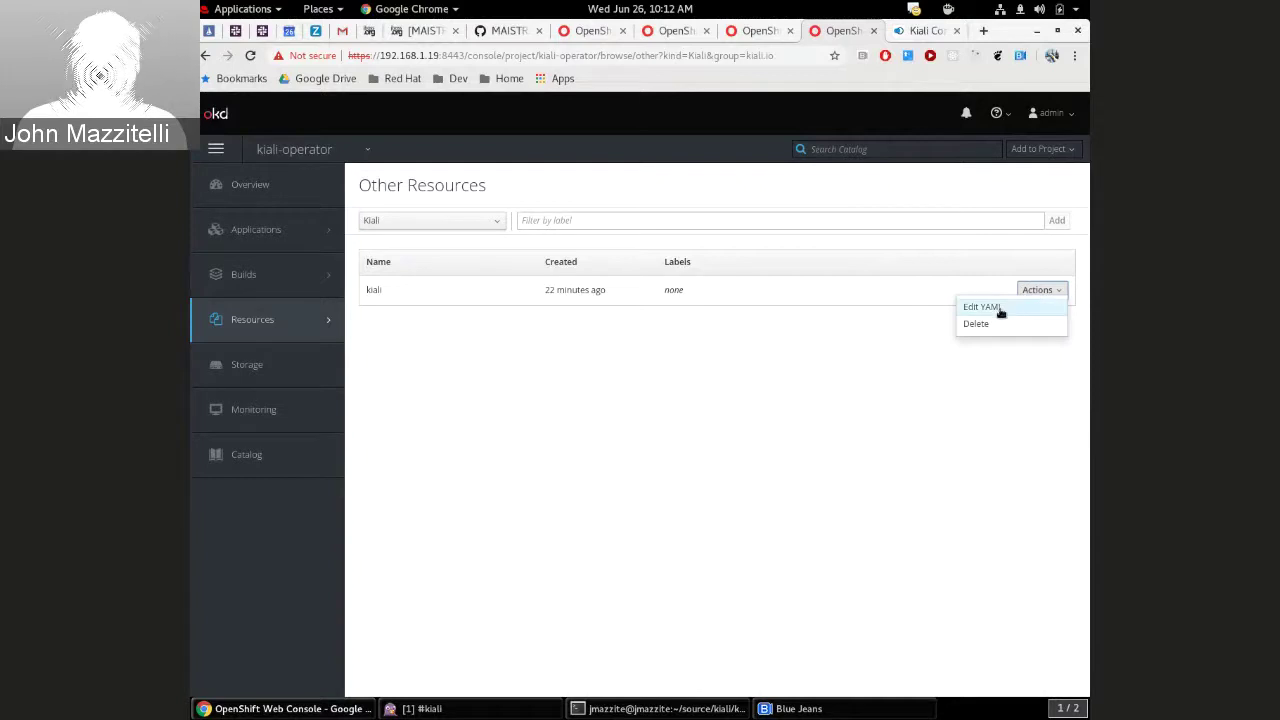
click(990, 307)
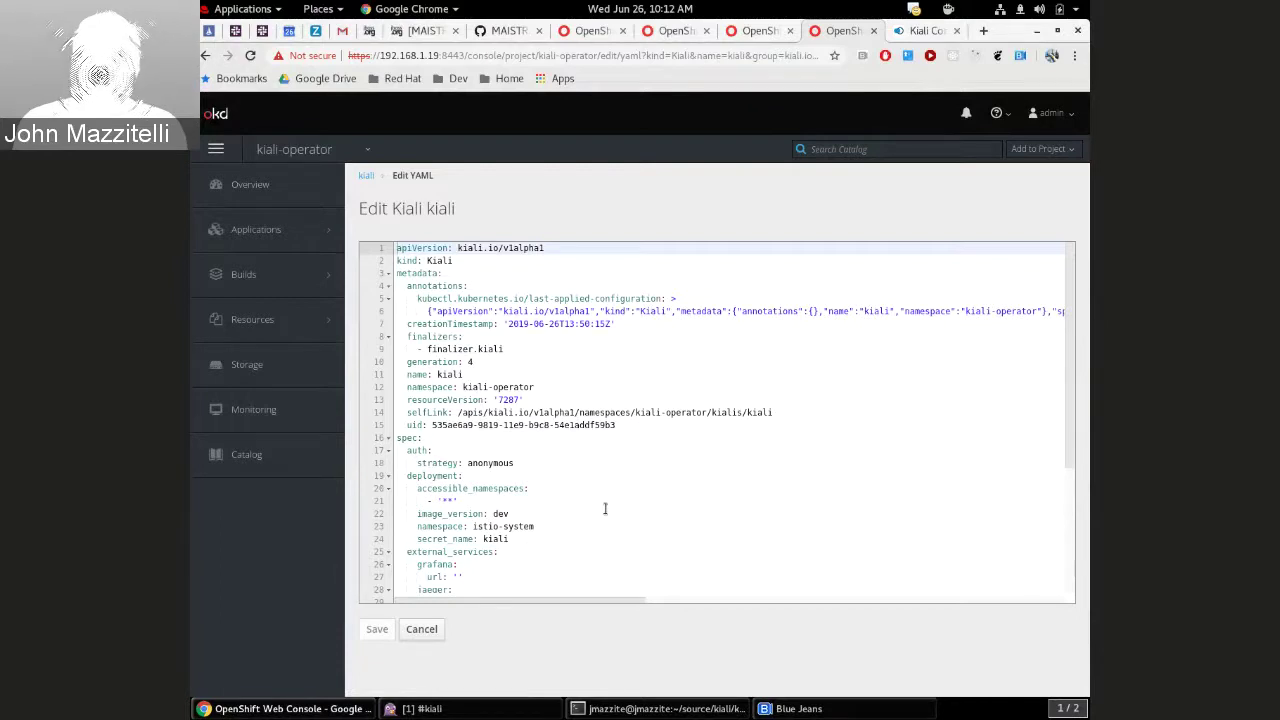
click(460, 501)
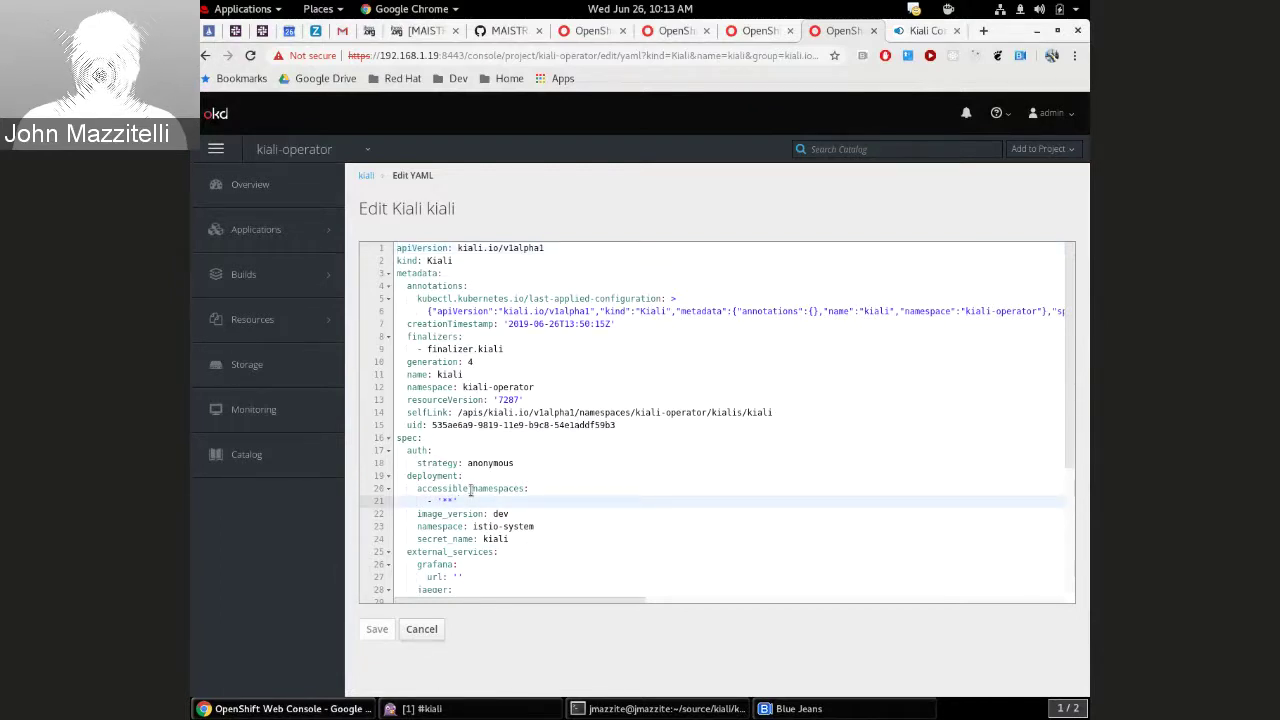
key(BackSpace)
key(BackSpace)
key(BackSpace)
key(BackSpace)
text(my)
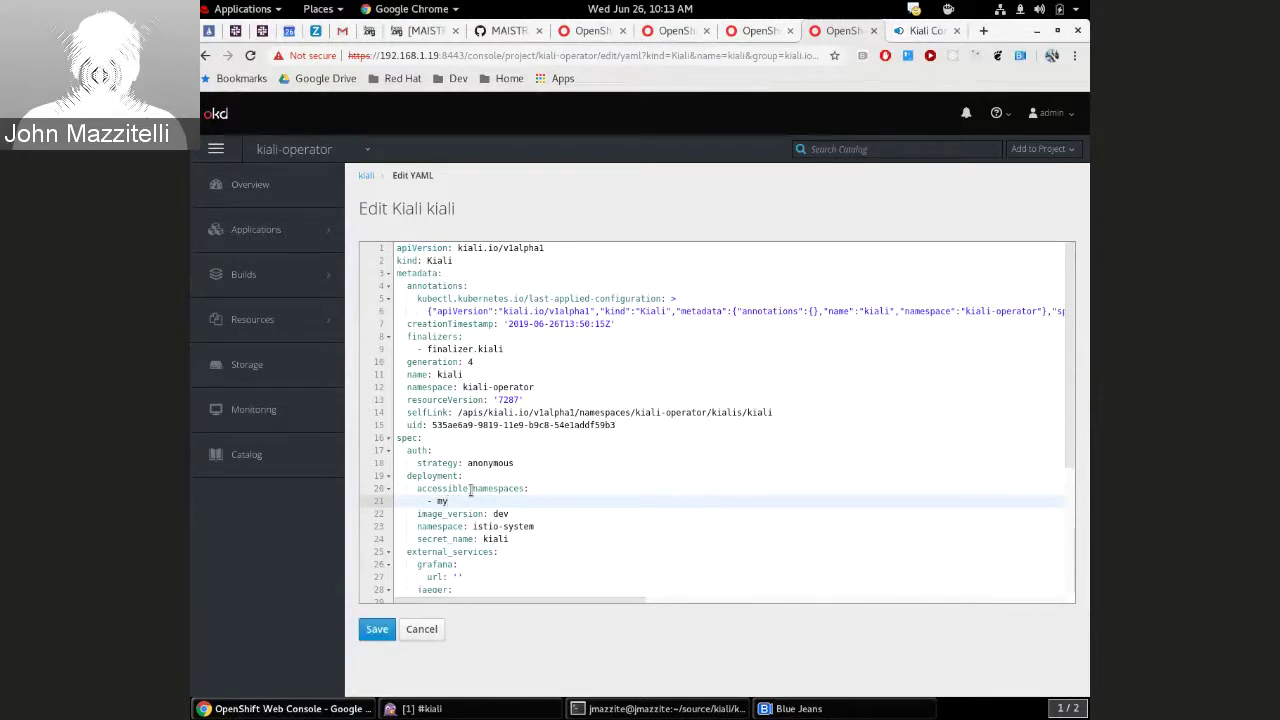
text(project)
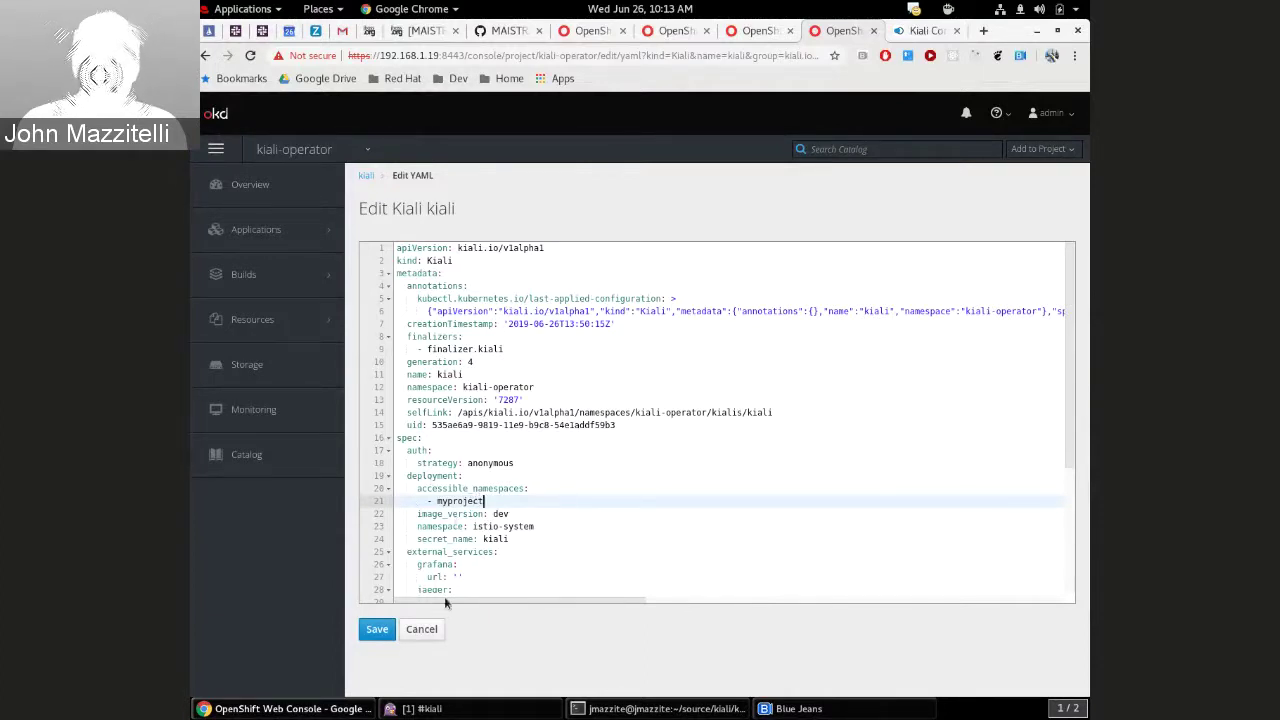
click(377, 632)
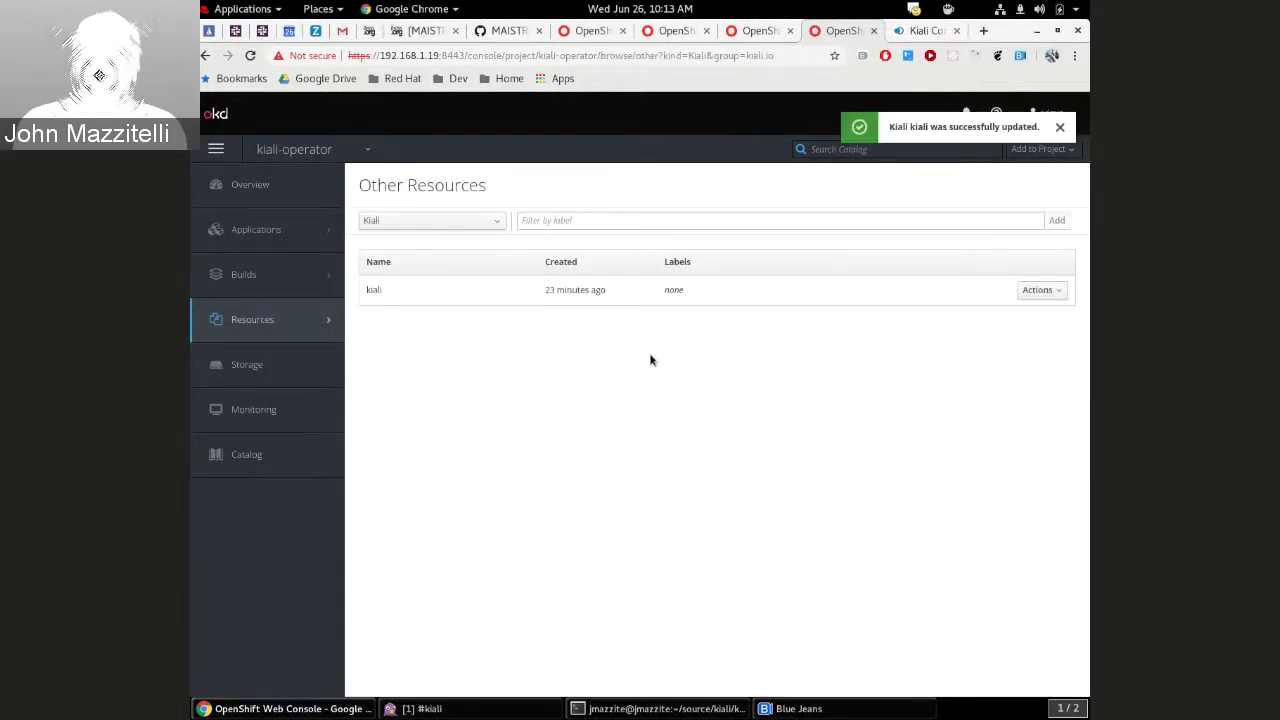
Check the istio-system project's pods in OpenShift, and reload Kiali's namespace overview until it loads
click(681, 35)
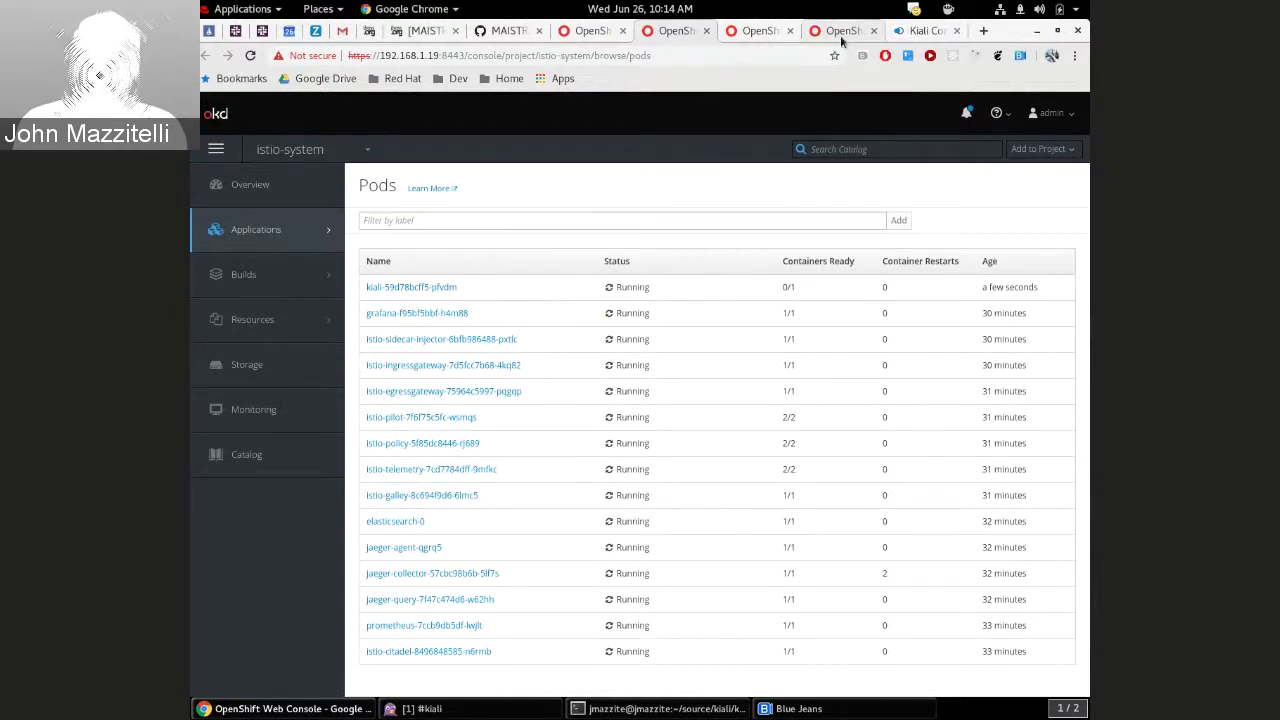
click(919, 31)
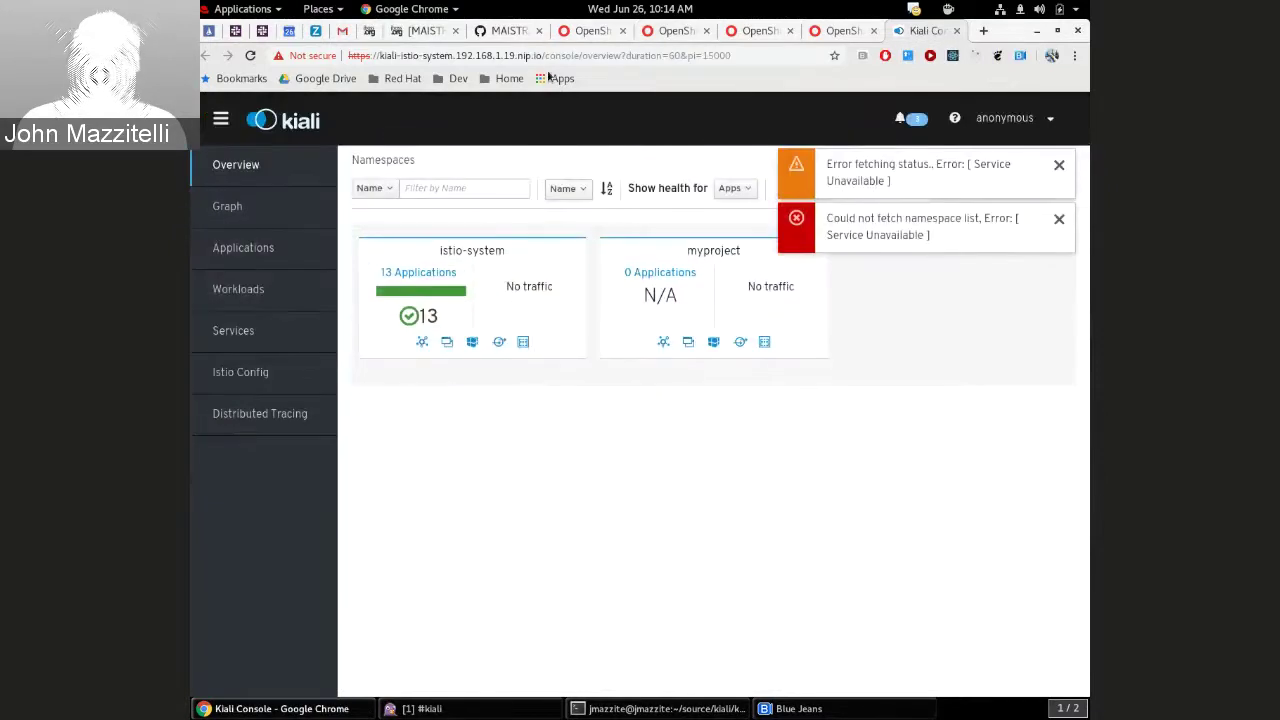
click(250, 57)
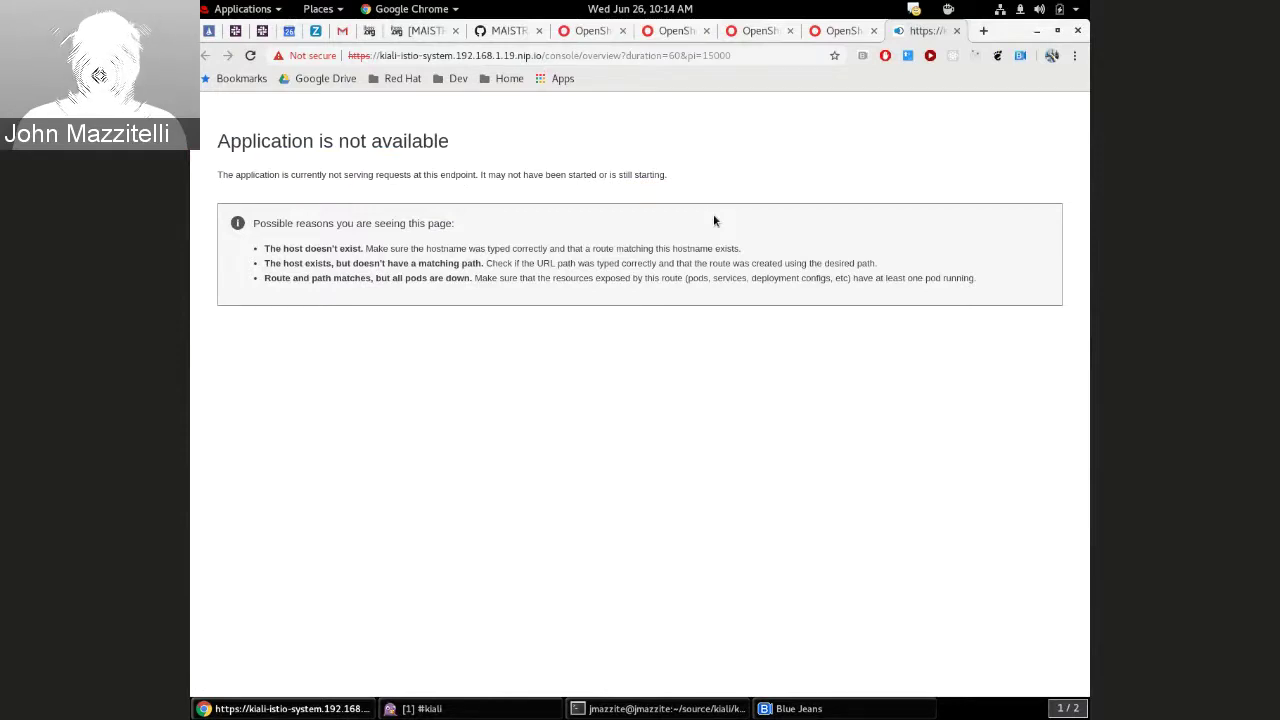
click(250, 55)
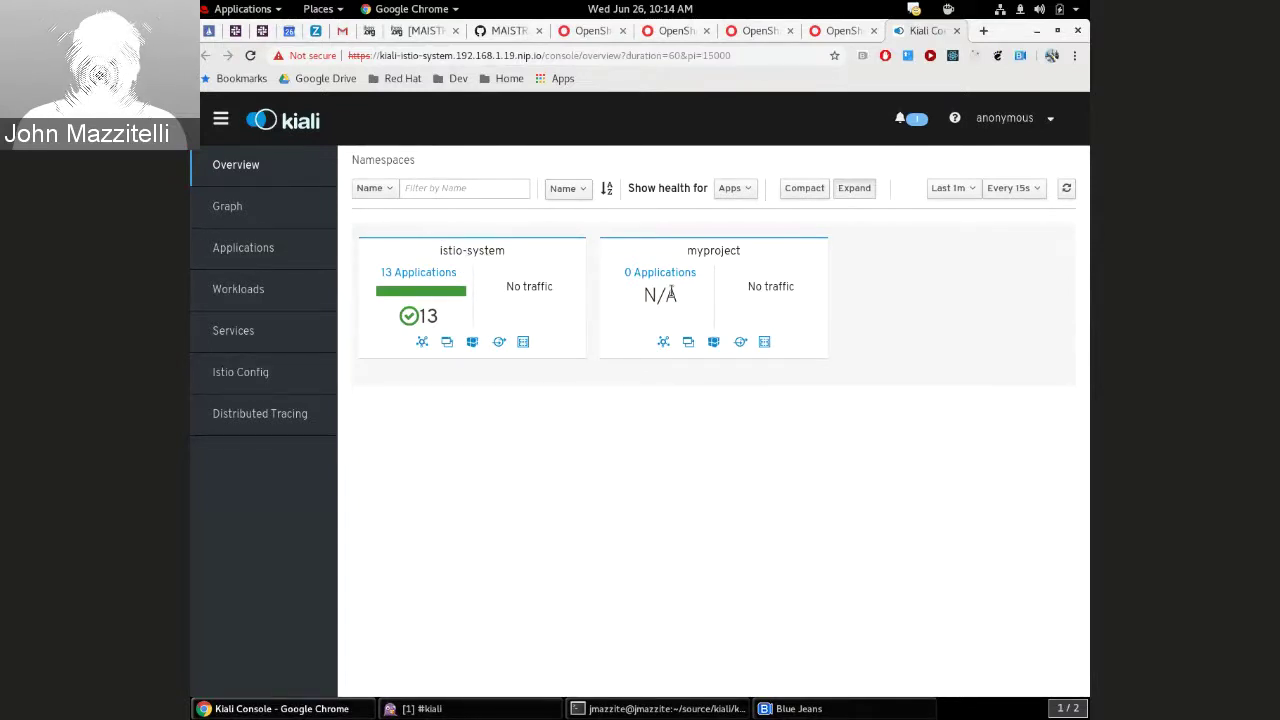
Create the mazz namespace again with oc in the terminal, and refresh Kiali's namespace overview
click(665, 708)
key(Up)
key(Up)
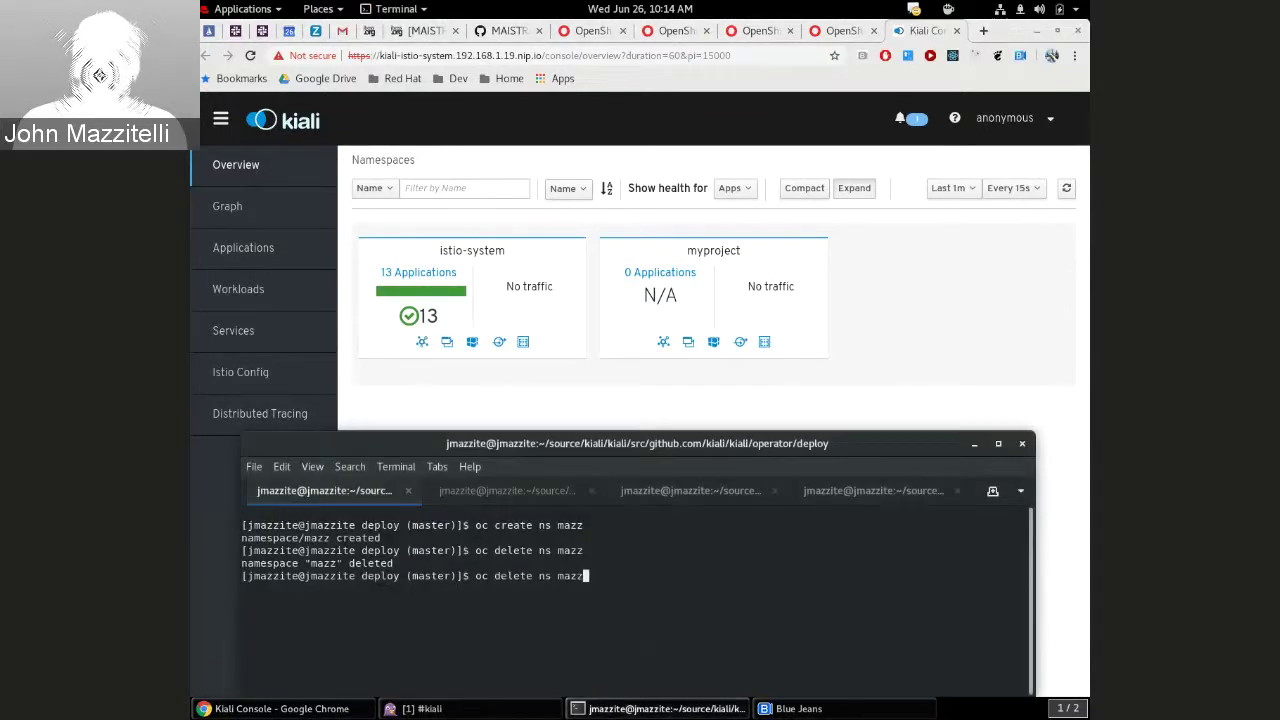
key(Return)
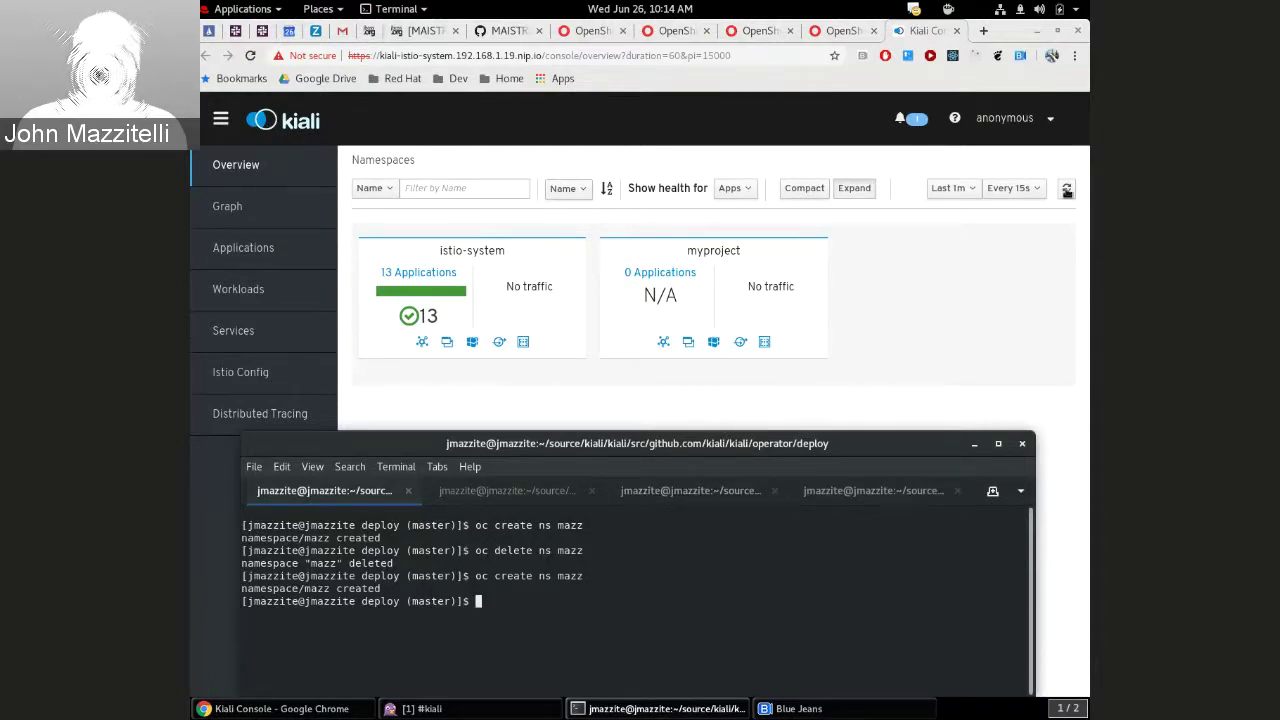
click(1066, 189)
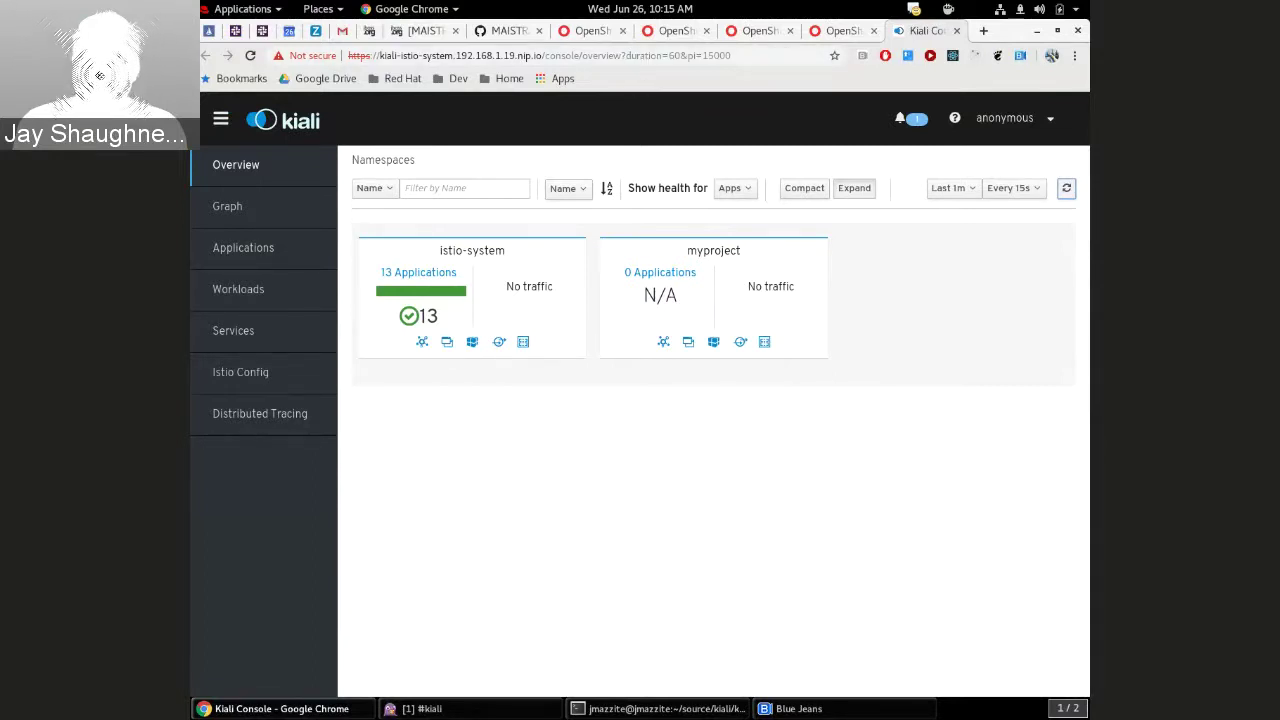
key(alt+Tab)
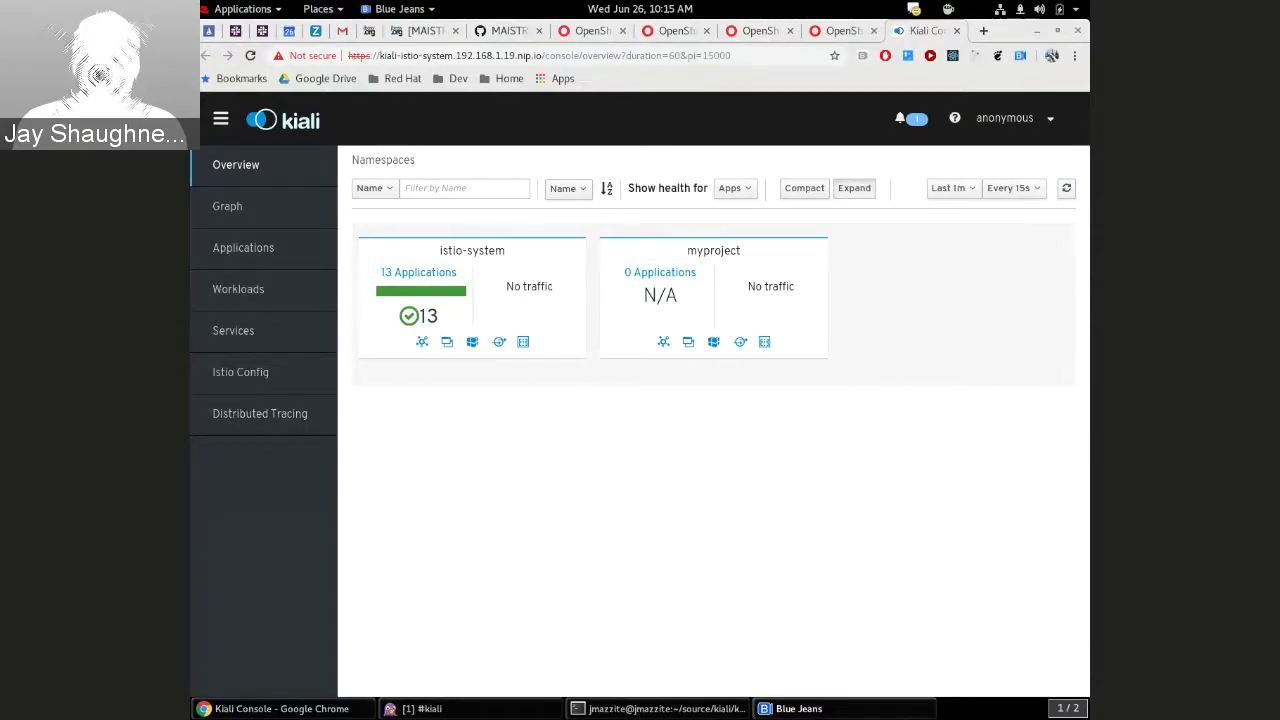